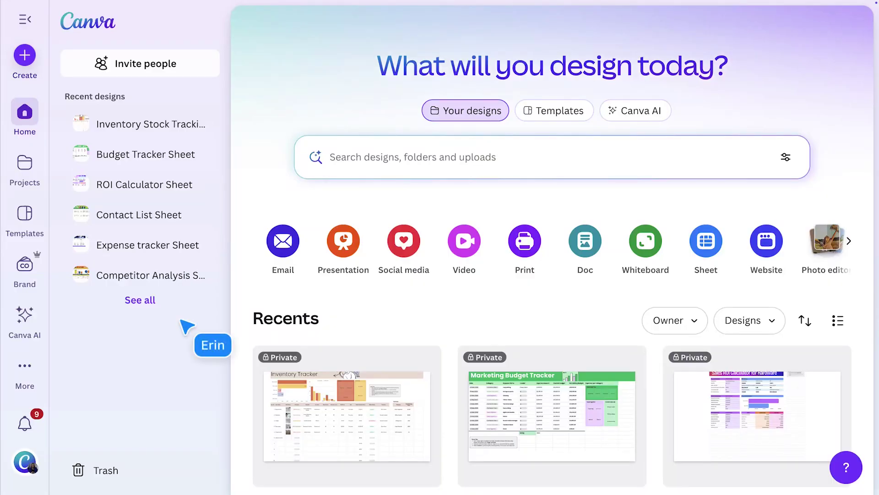
Find the Sales Territory Sheet template among all Sheets templates and customize it for editing.
click(26, 56)
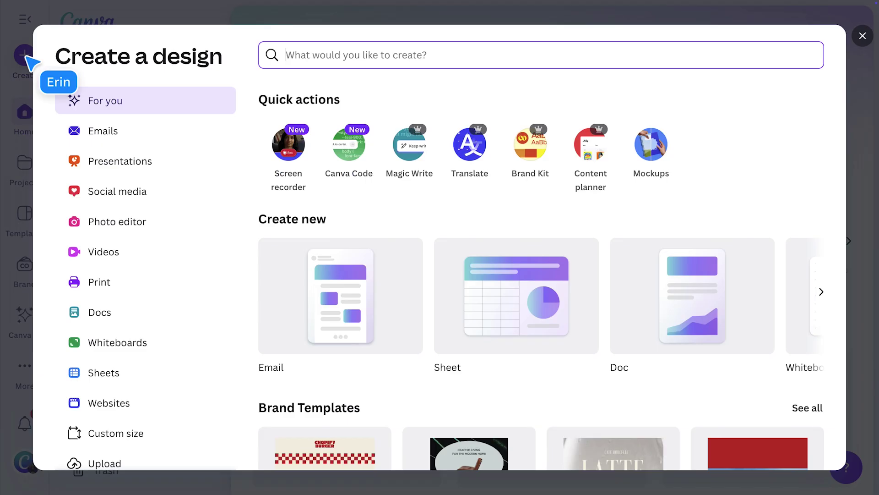
click(124, 378)
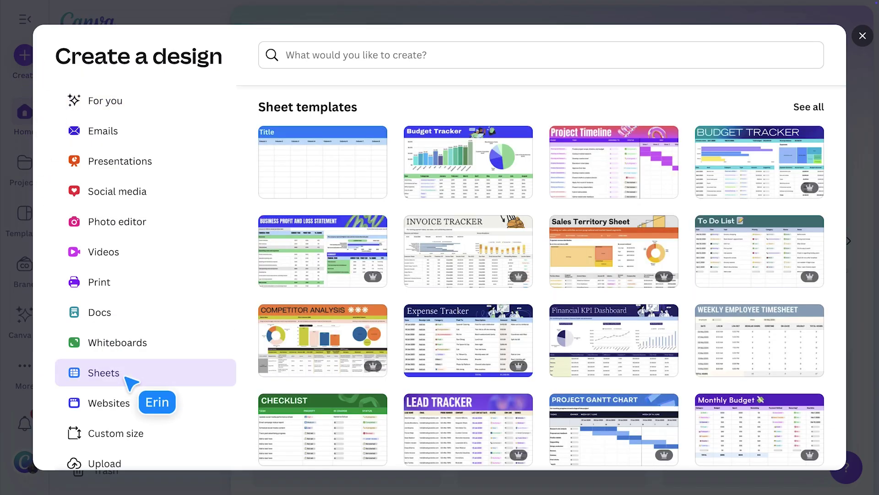
click(808, 108)
scroll(711, 274, down, 6)
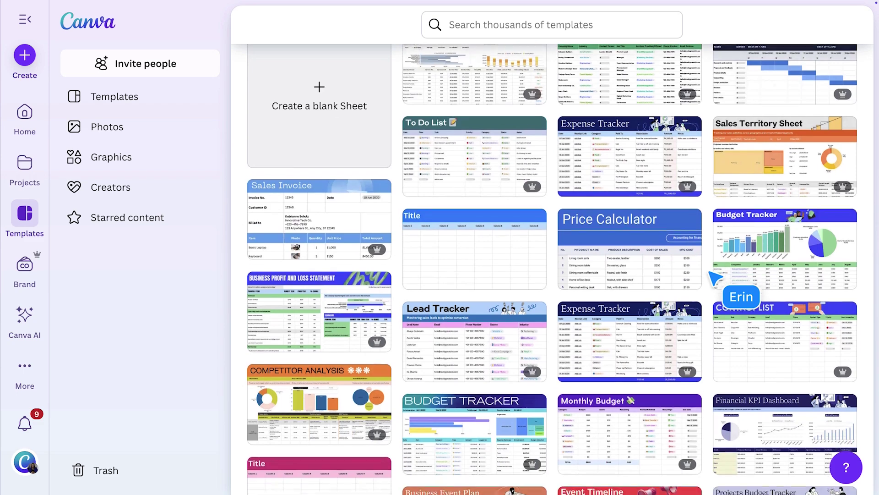
scroll(711, 273, down, 8)
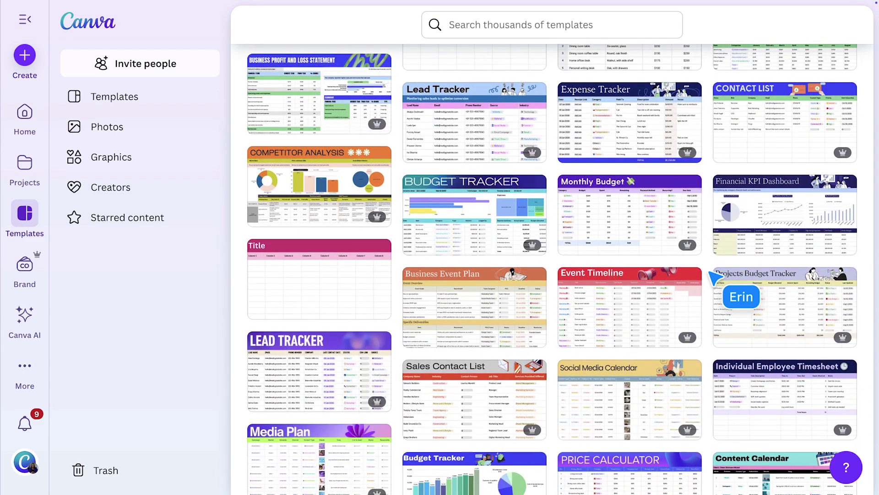
scroll(711, 274, down, 10)
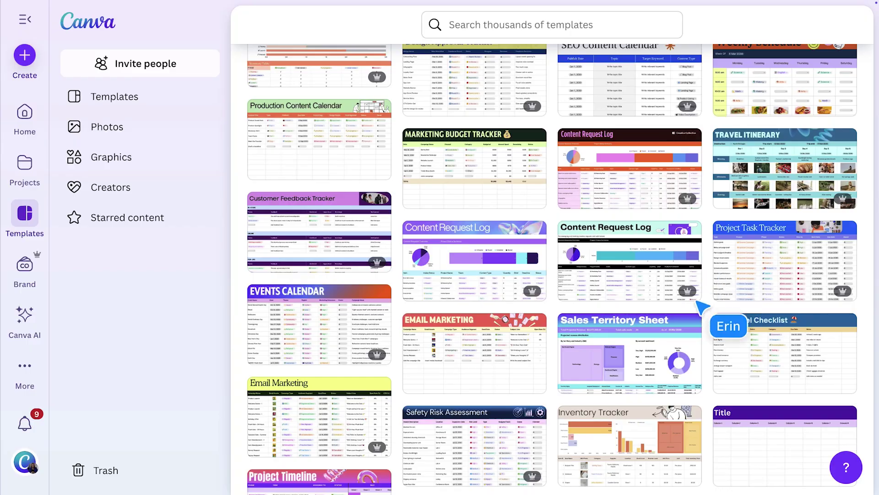
click(646, 347)
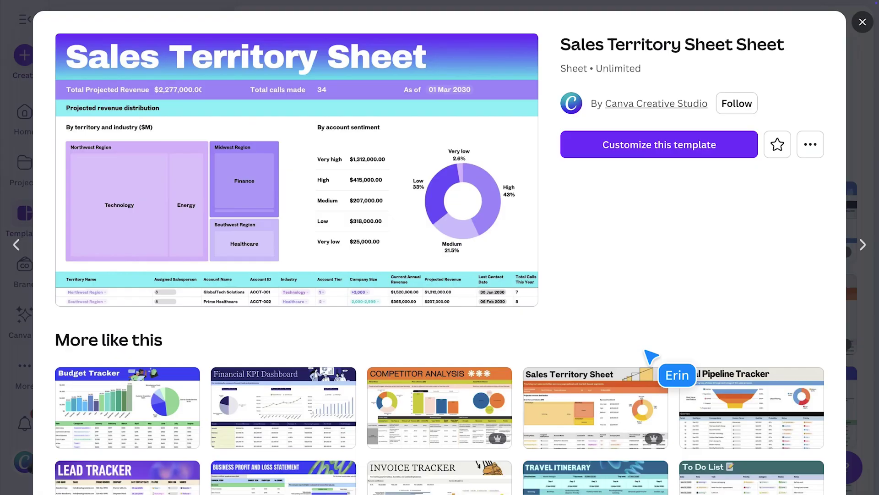
click(689, 154)
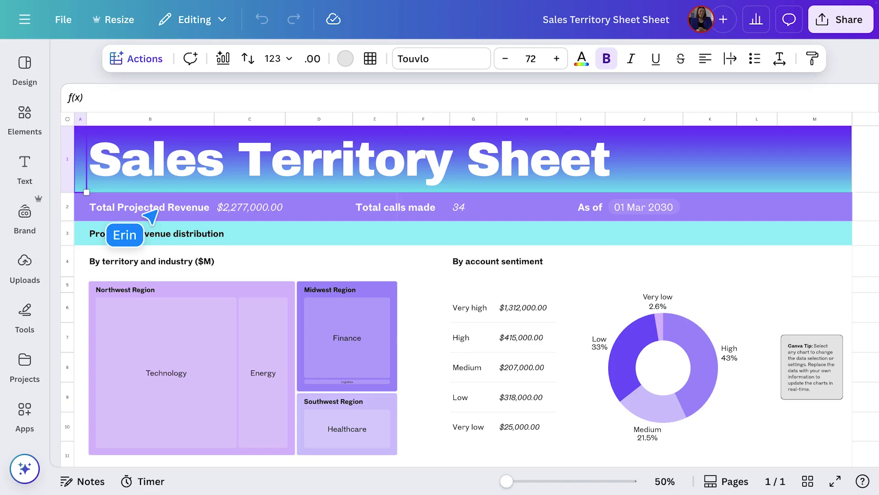
Paste the $31,525,500.00 total revenue into C2 and the Feb 23, 2030 date into E2.
click(239, 215)
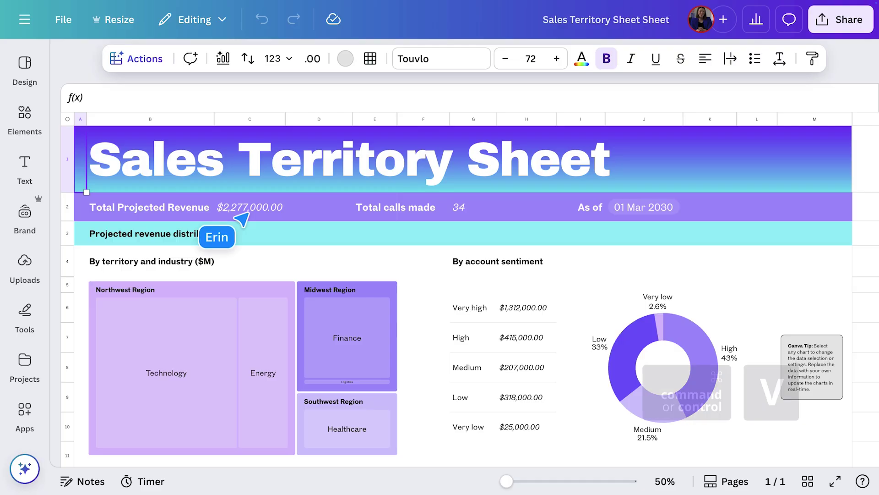
text($31,525,500.00)
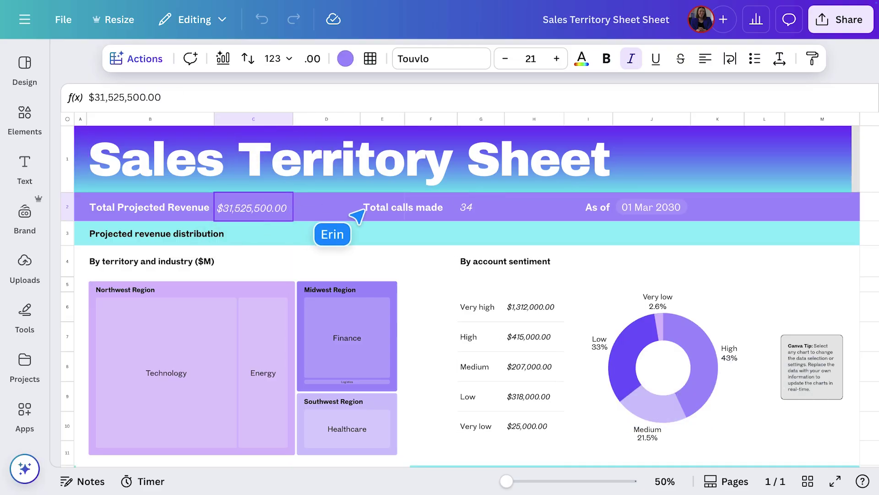
click(353, 213)
key(ctrl+v)
Delete the nine template rows 3–11 and begin typing the 'Cou' country header in B3.
click(68, 233)
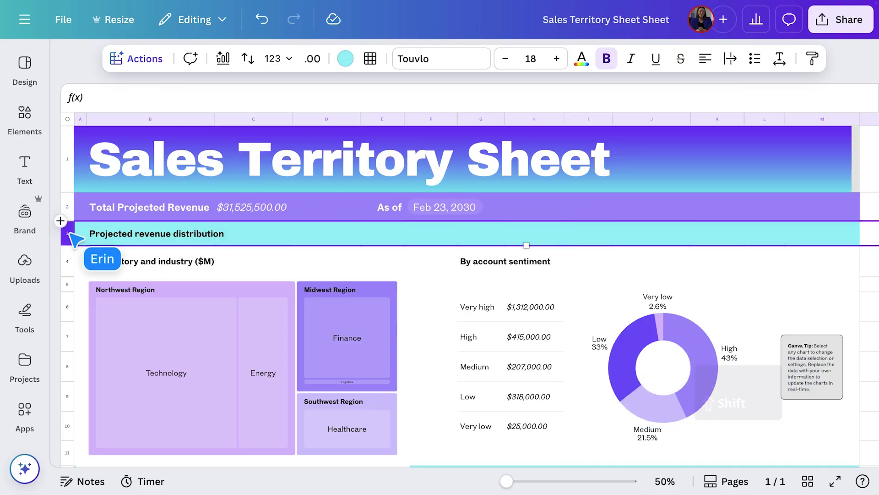
shift+click(74, 441)
right_click(73, 441)
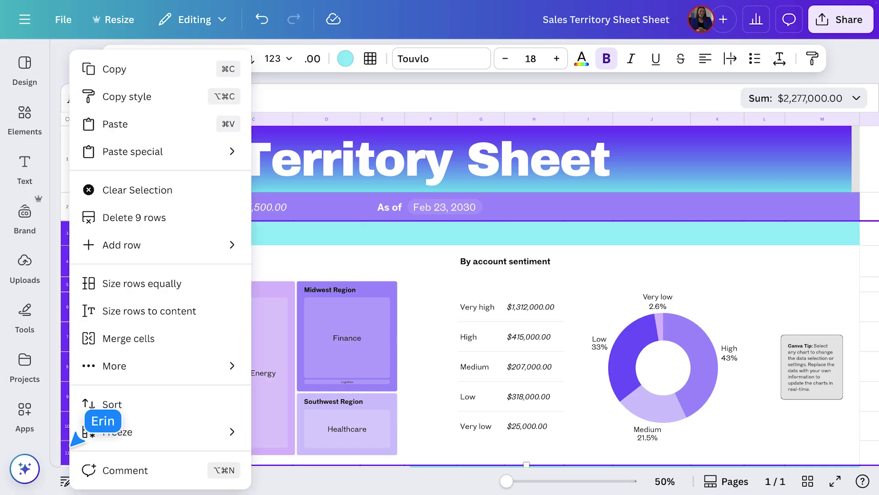
click(151, 219)
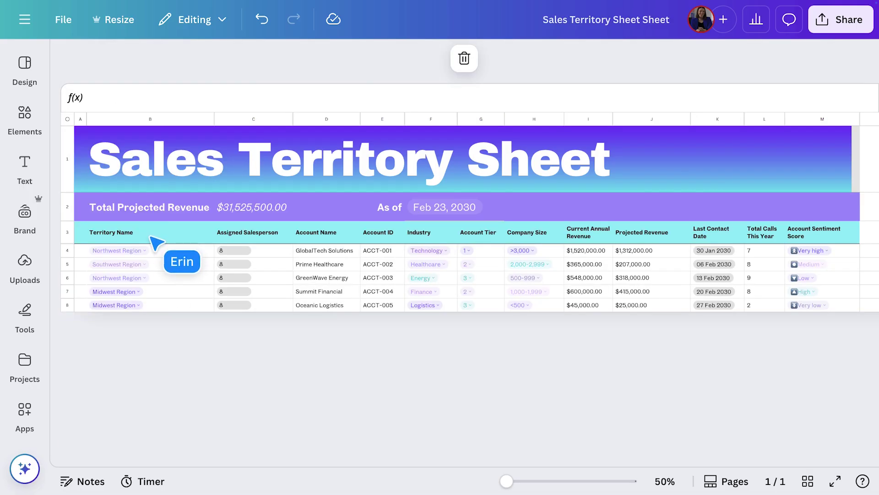
click(155, 238)
text(Country)
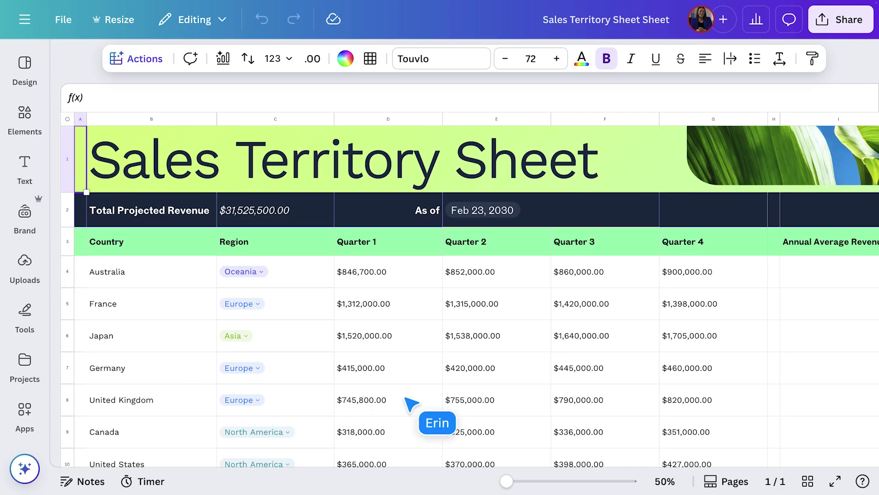
Insert a Magic Formulas SUM for Quarter 1 in D15, then fill it across to G15.
scroll(410, 403, down, 8)
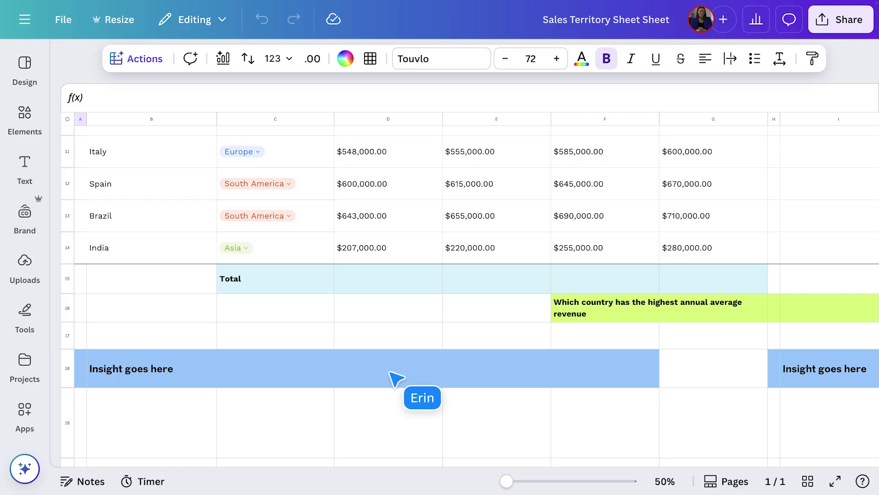
click(384, 270)
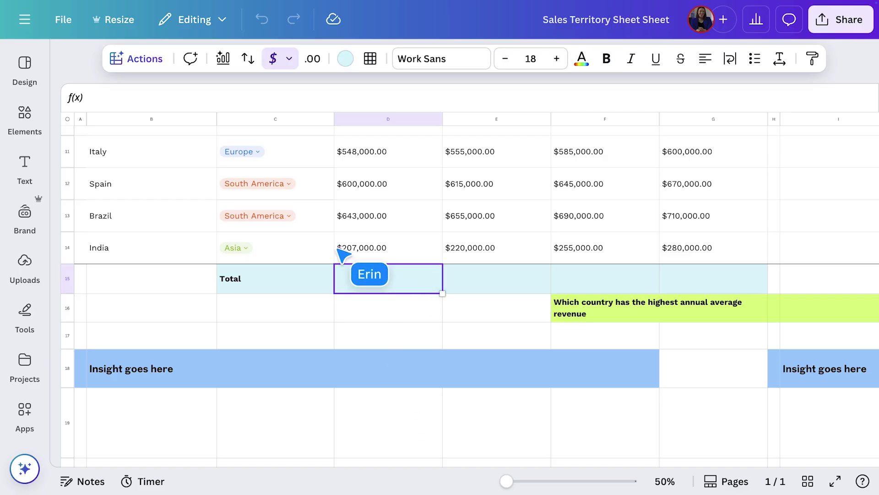
click(144, 70)
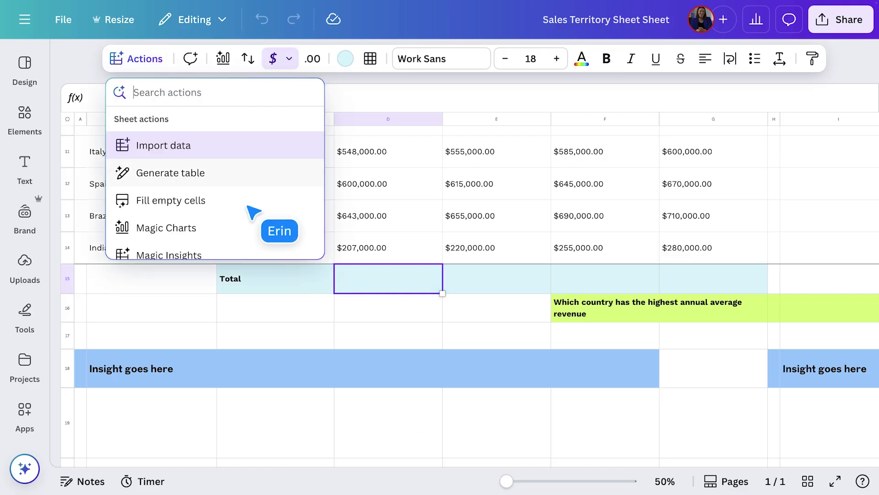
scroll(252, 212, down, 5)
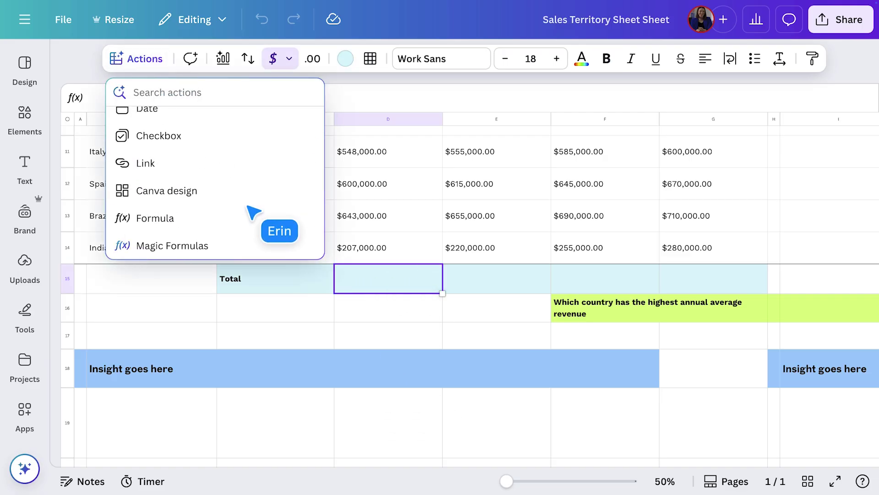
click(251, 248)
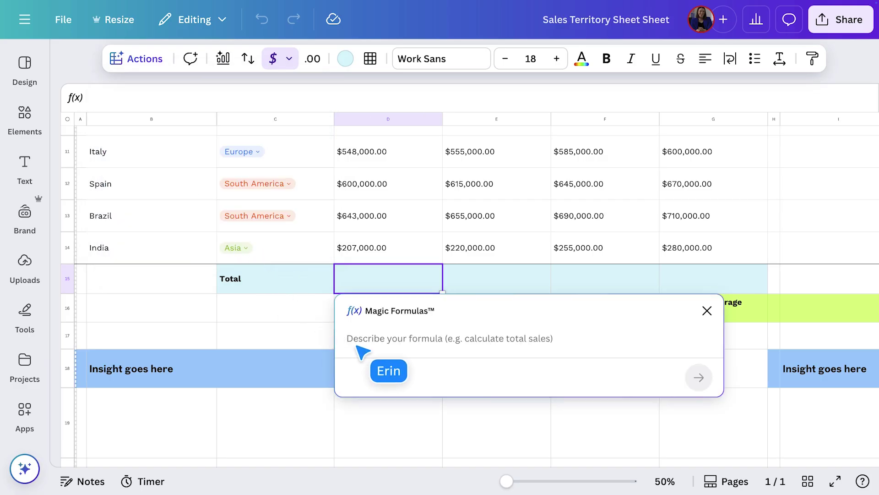
text(What is the total of Q)
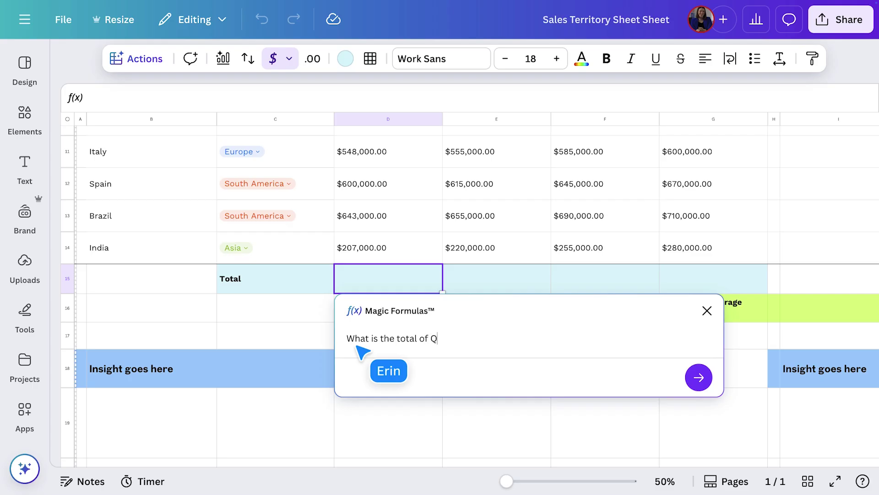
text(uarter 1?)
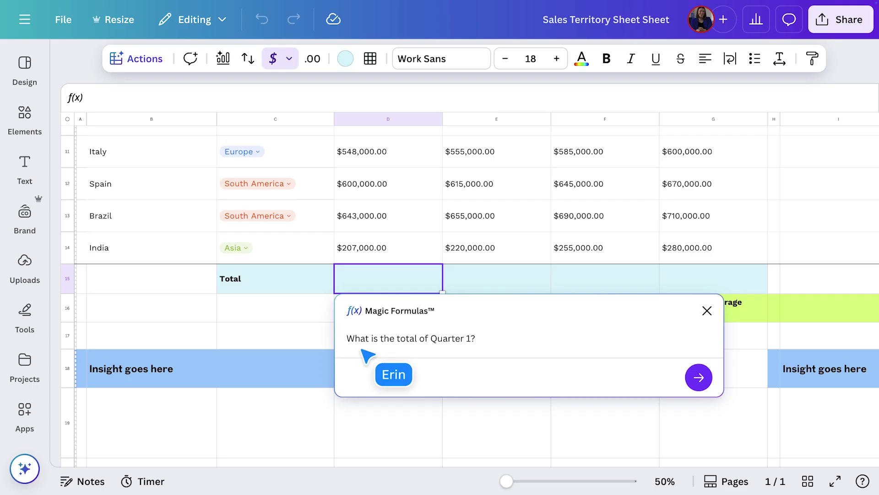
click(699, 377)
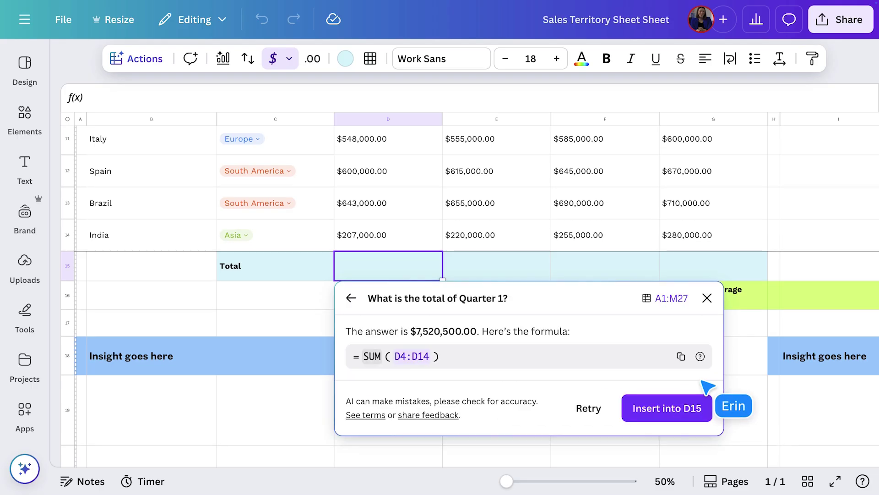
click(678, 417)
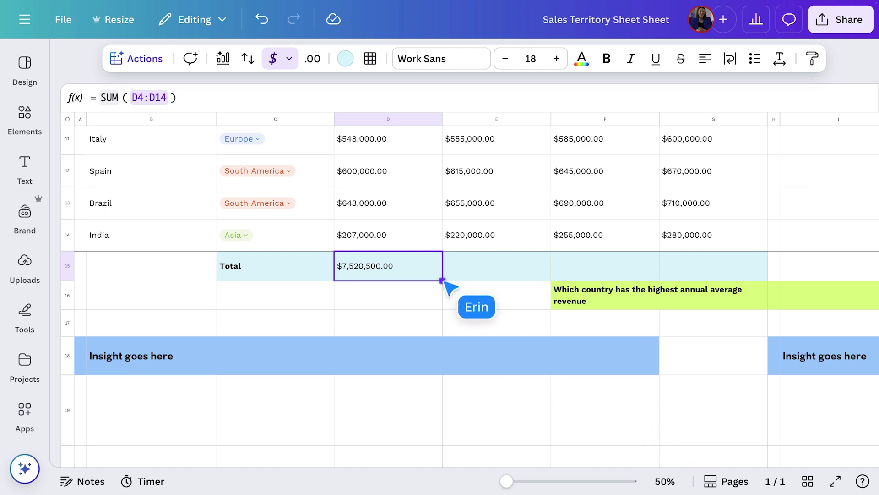
drag(442, 281, 711, 272)
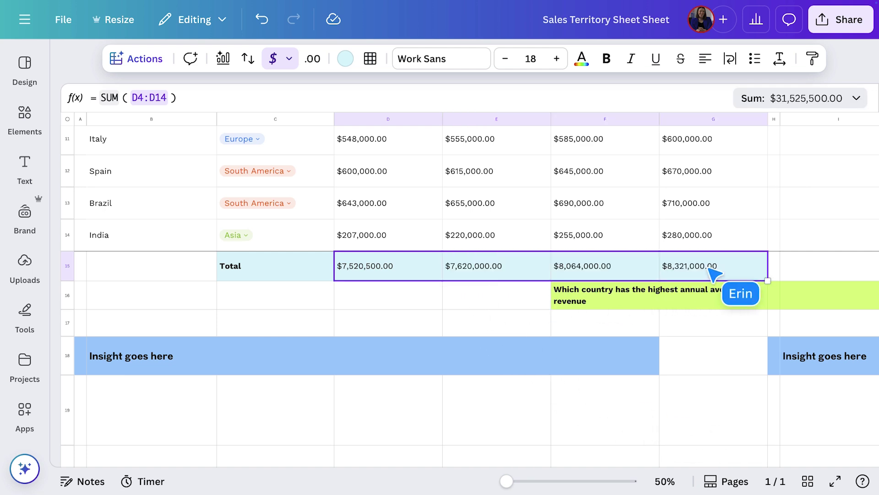
scroll(714, 274, up, 10)
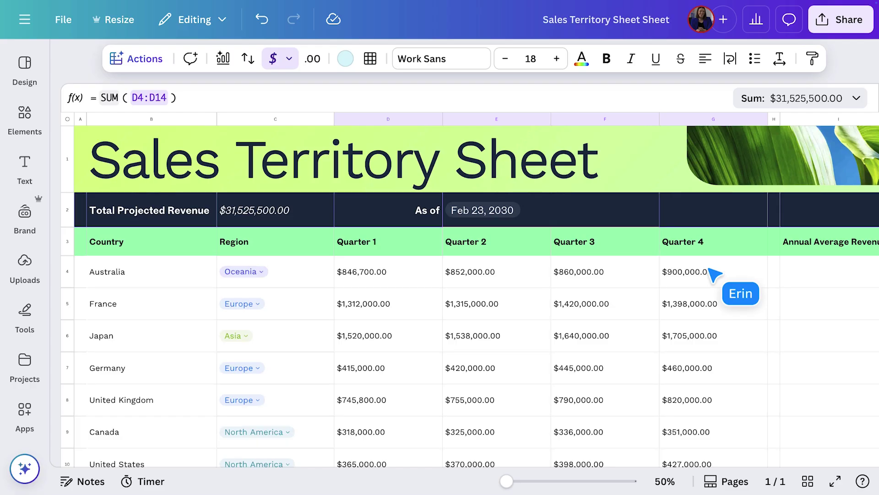
scroll(715, 273, right, 7)
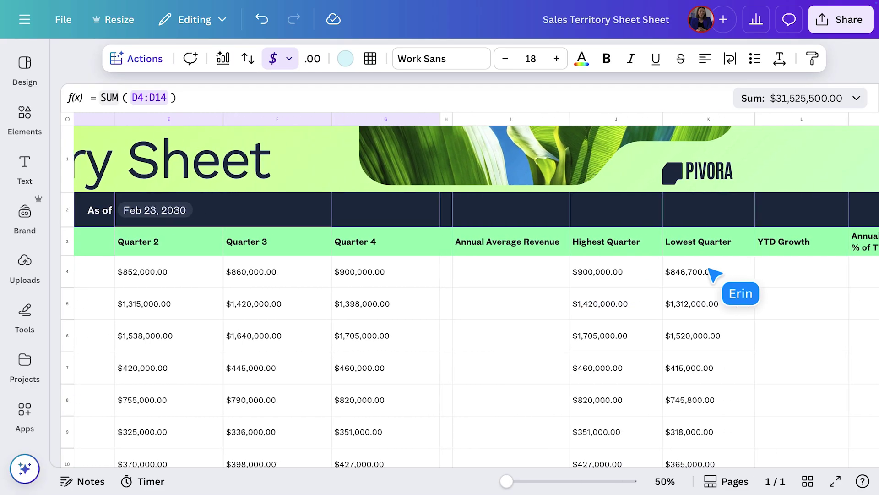
Insert =AVERAGE(D4:G4) in I4 via Magic Formulas and fill it down to row 14.
click(515, 282)
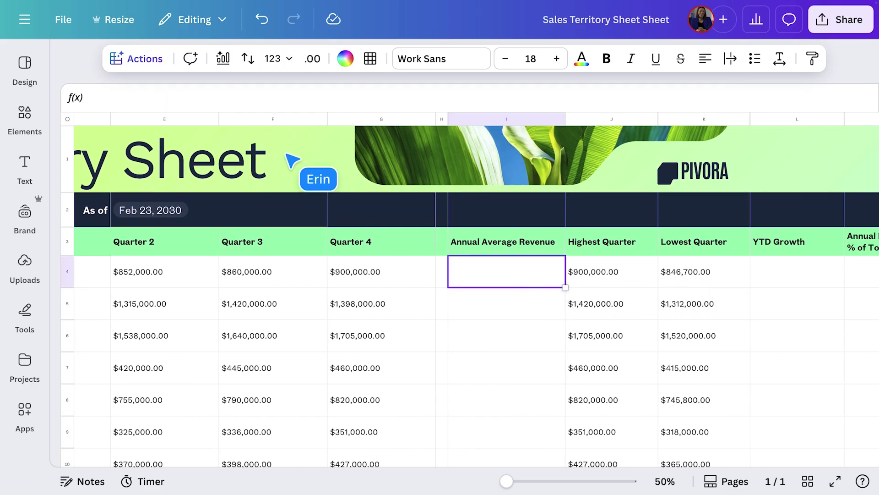
click(151, 65)
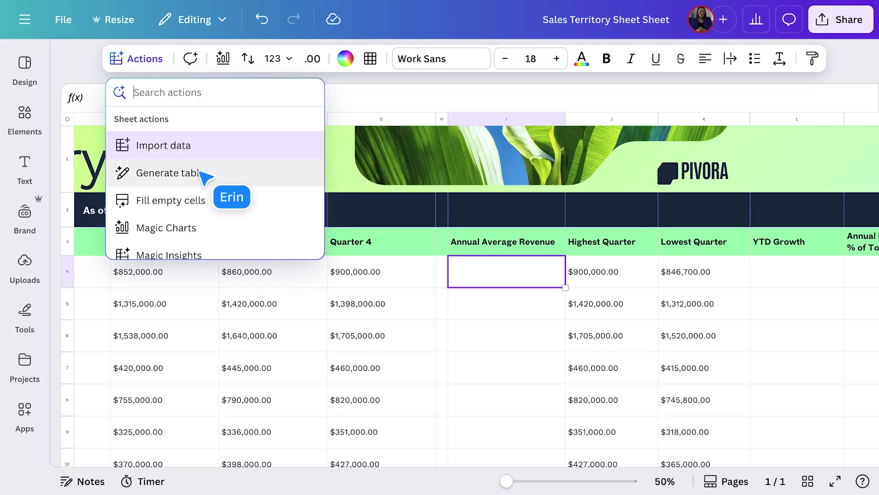
scroll(200, 175, down, 5)
click(198, 246)
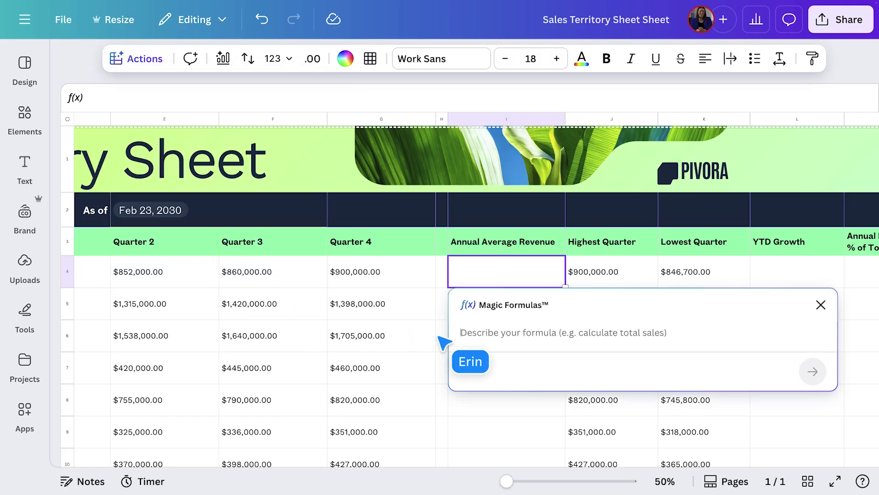
text(What is the annual average revenue for Australia?)
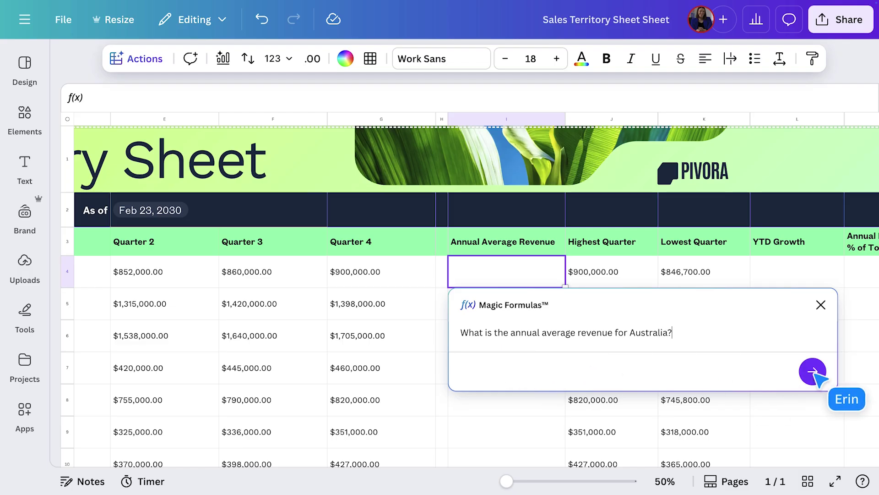
click(813, 371)
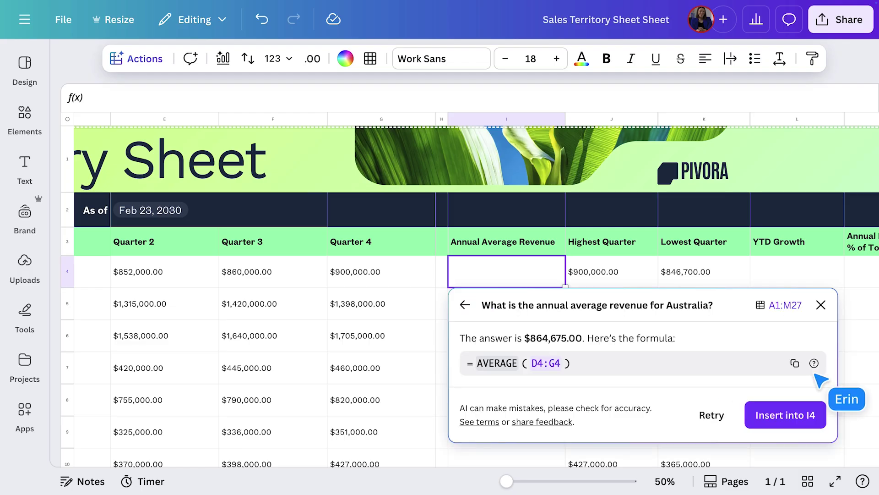
click(786, 415)
drag(566, 287, 568, 380)
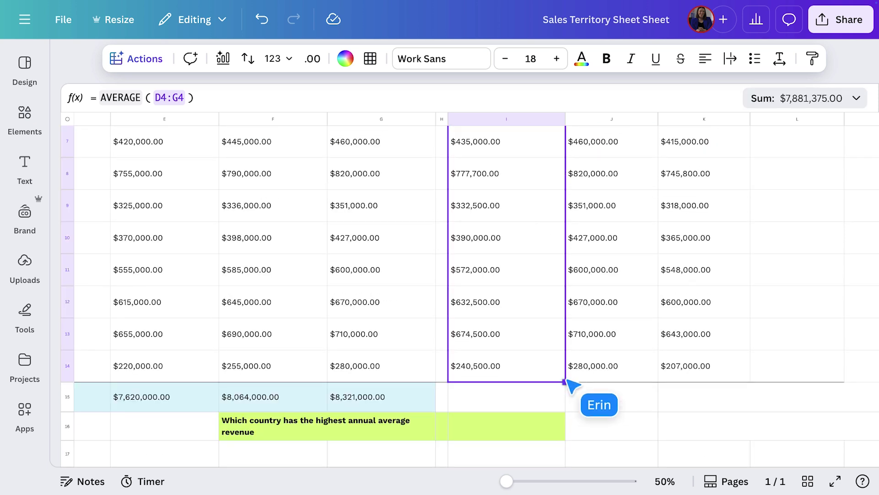
scroll(568, 381, down, 3)
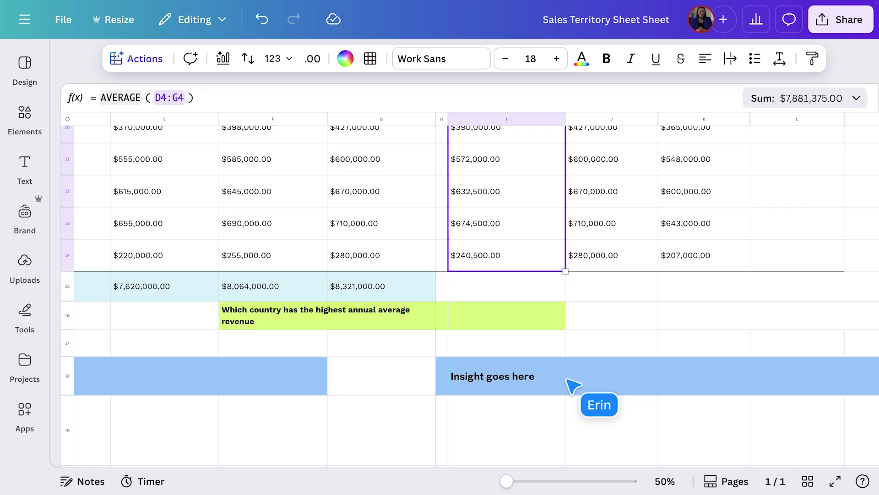
Ask Magic Formulas which country had the highest annual average revenue and insert the answer into I16.
click(491, 325)
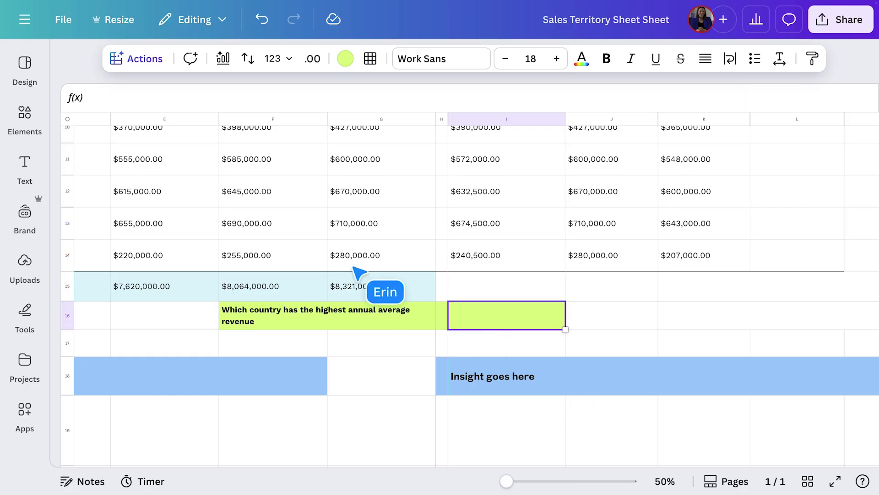
click(154, 59)
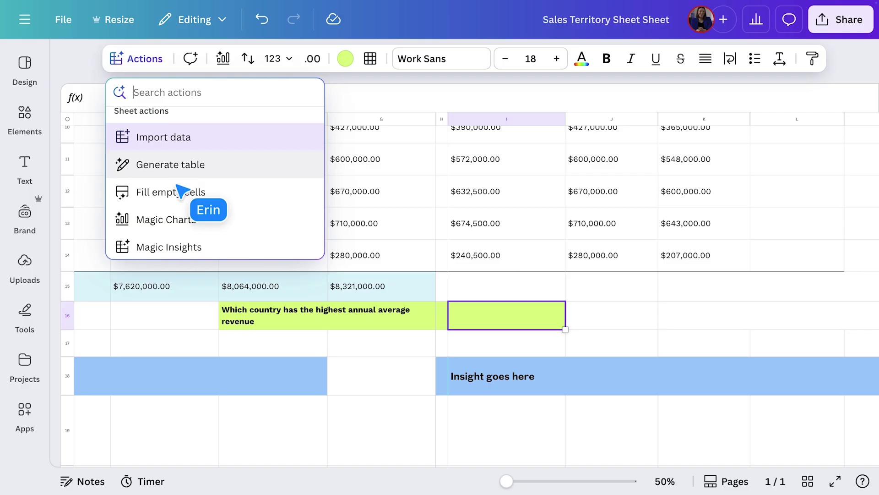
scroll(180, 193, down, 3)
click(184, 244)
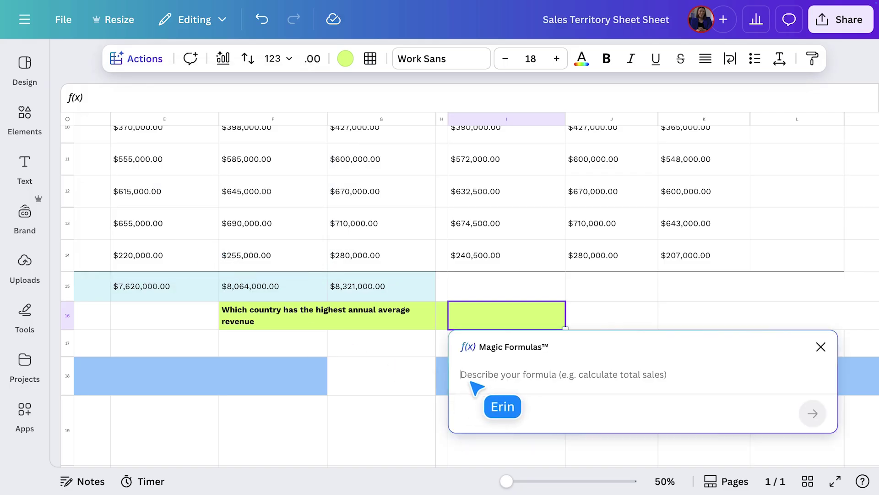
text(Which country had the highest annual average revenue?)
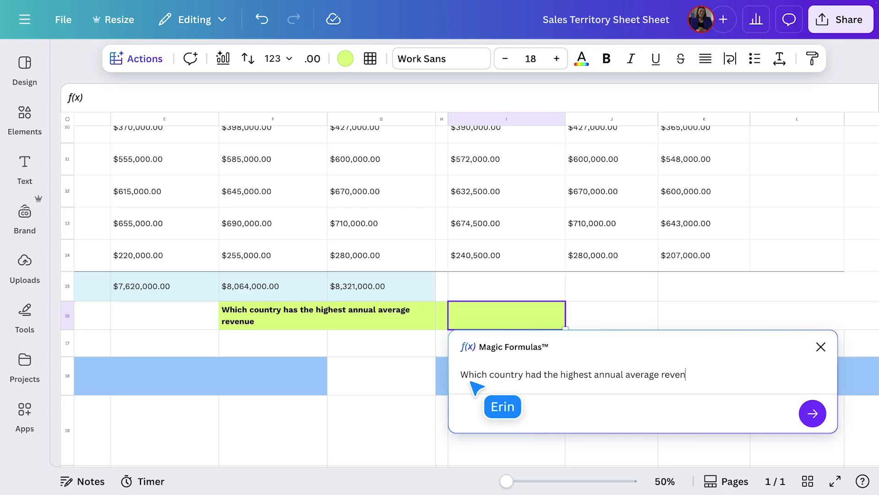
click(812, 413)
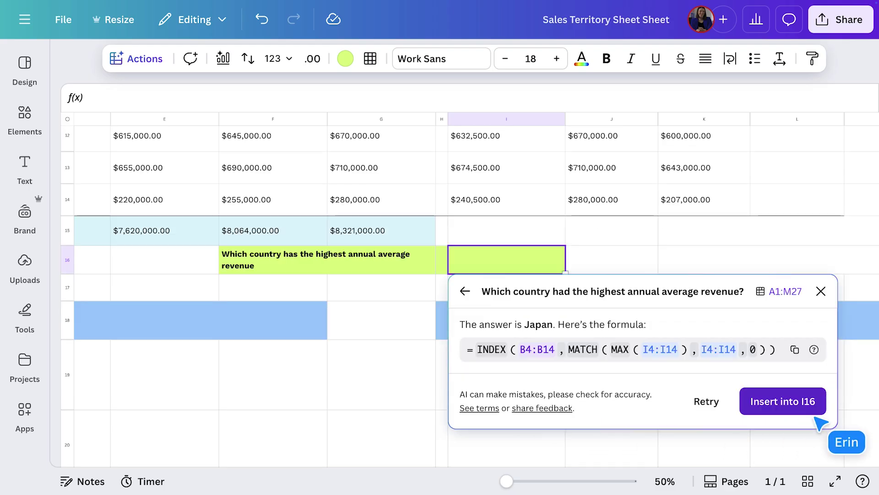
click(783, 403)
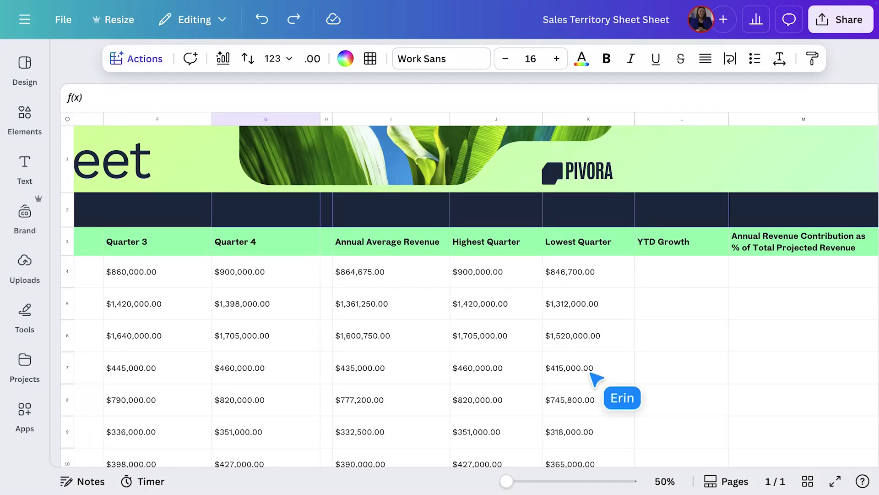
Insert the YTD growth formula =(G4-D4)/D4 in L4 via Magic Formulas and fill it down to row 14.
click(660, 279)
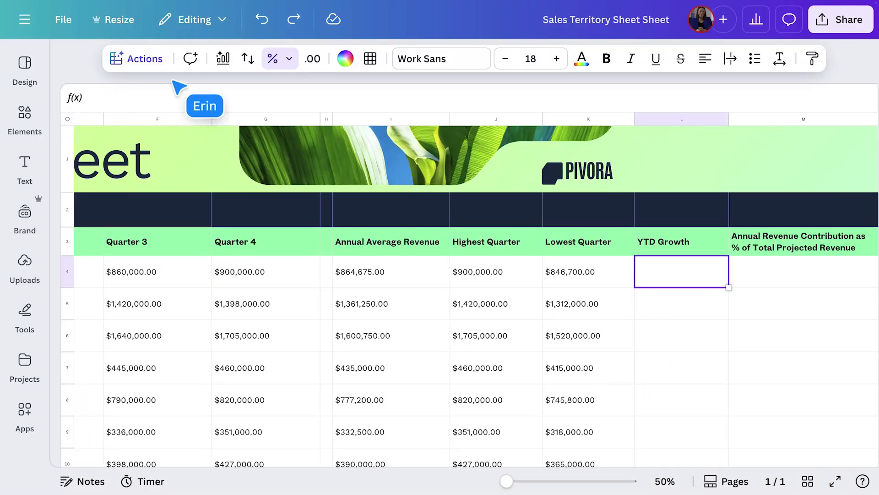
click(158, 61)
scroll(221, 177, down, 6)
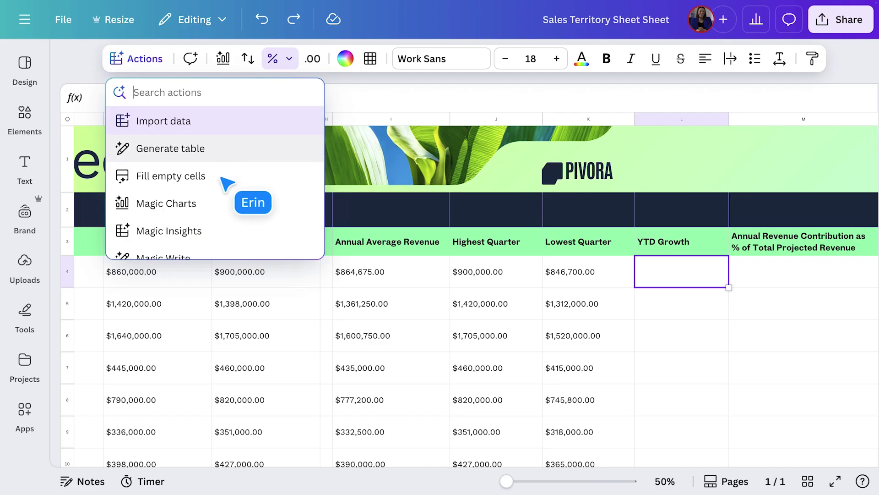
click(208, 247)
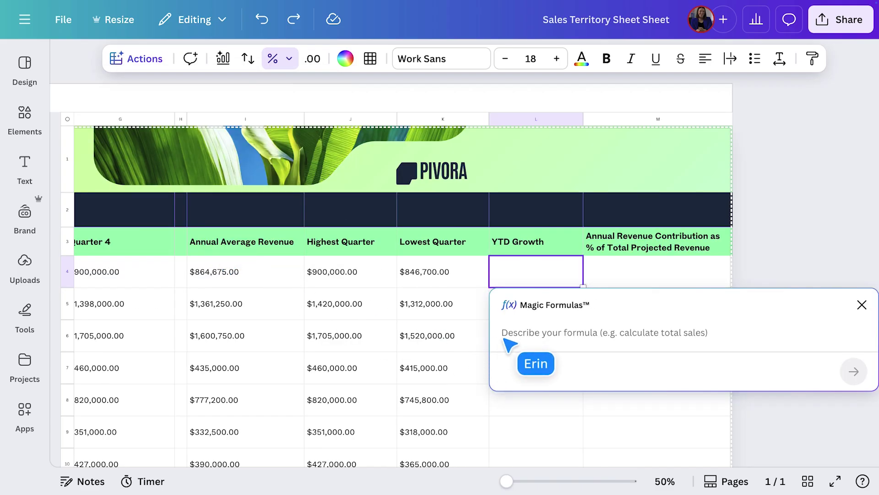
text(Calculate the year to date growt)
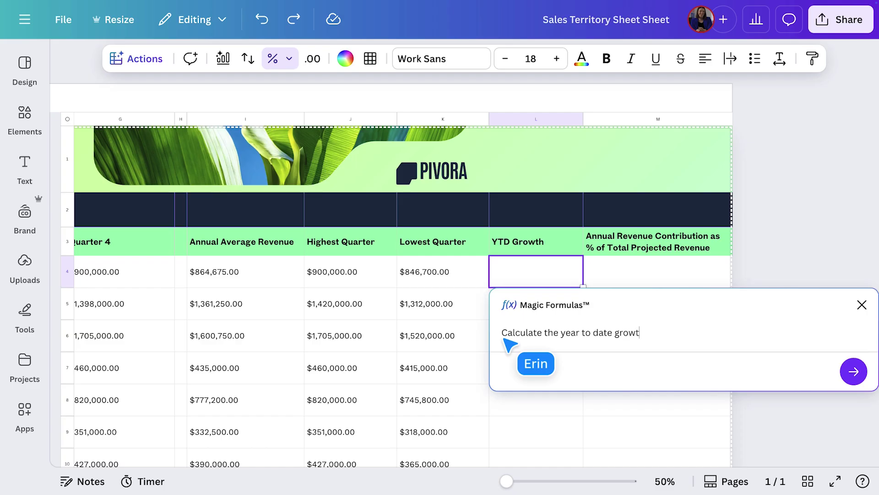
text(h for Australia?)
click(853, 371)
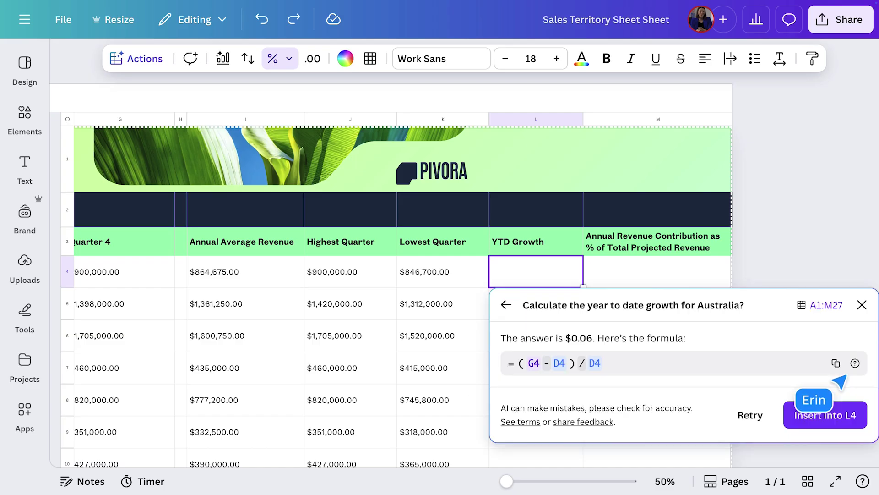
click(810, 419)
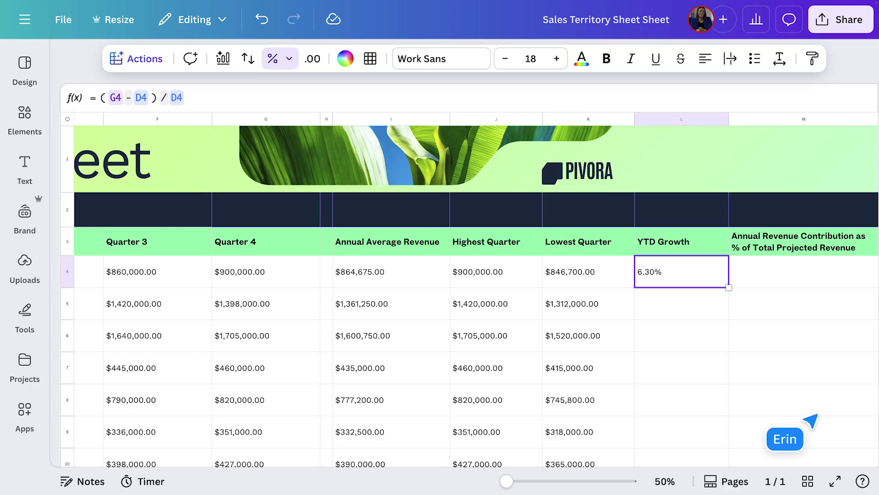
drag(728, 287, 717, 369)
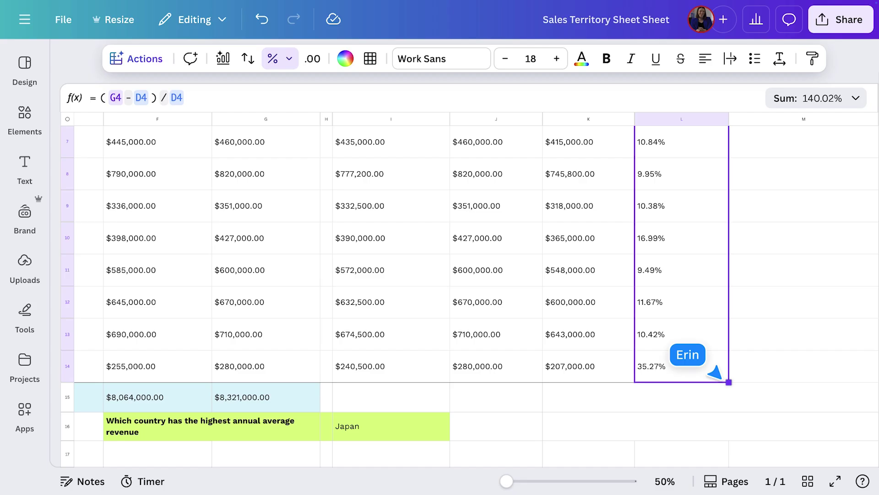
scroll(714, 373, up, 5)
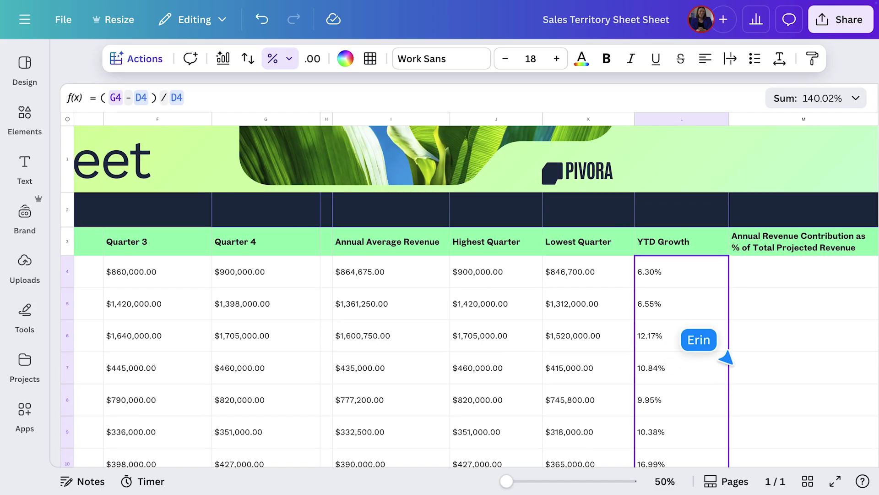
click(751, 280)
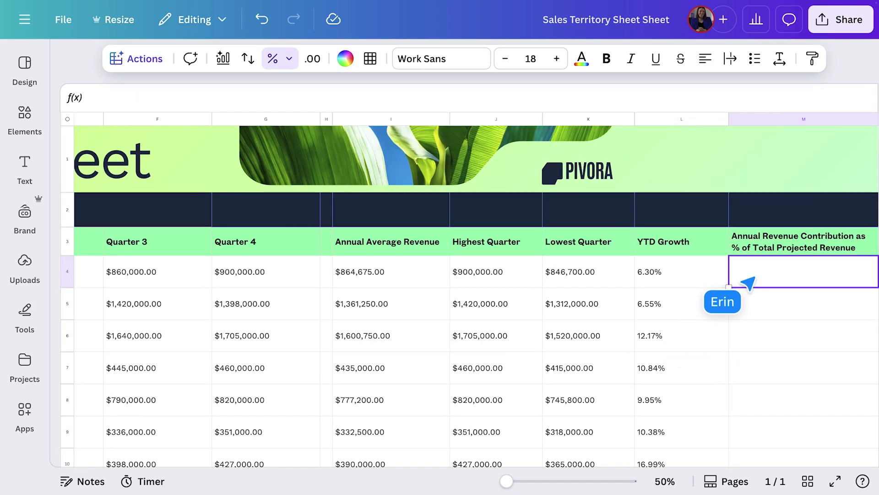
Ask Magic Formulas for Australia's revenue share, insert =I4/$C$2 in M4, and fill column M.
click(141, 61)
scroll(183, 178, down, 5)
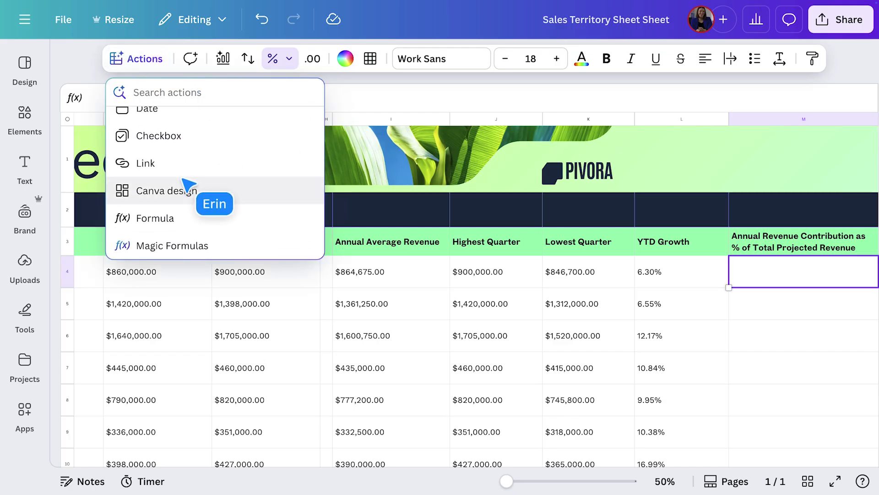
click(186, 247)
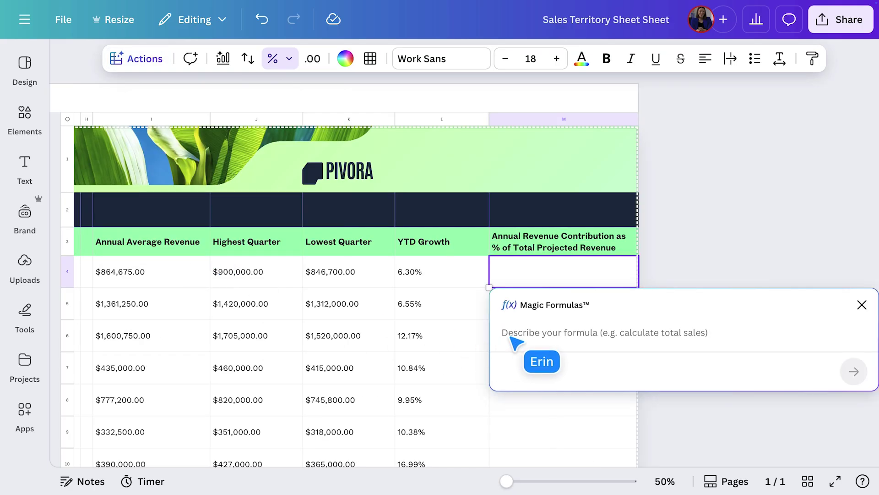
text(Calculate the annual revenue contribution for Australia as a percentage)
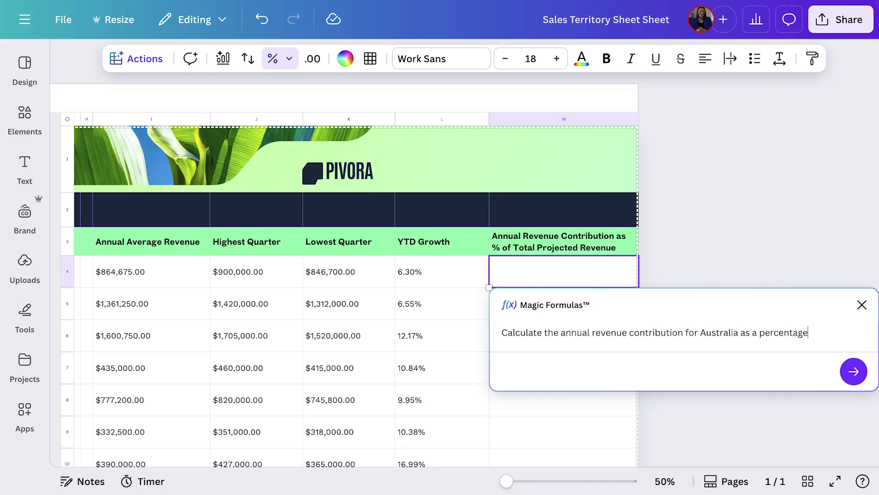
text(tal projected revenue?)
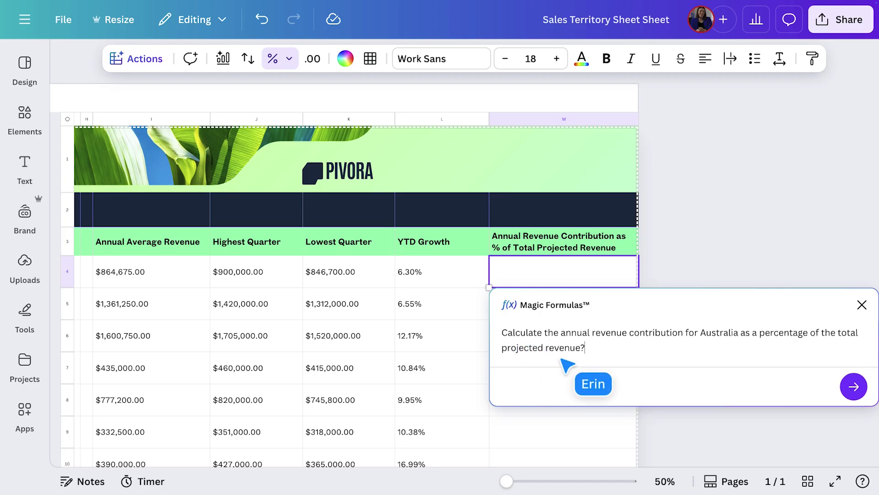
click(845, 390)
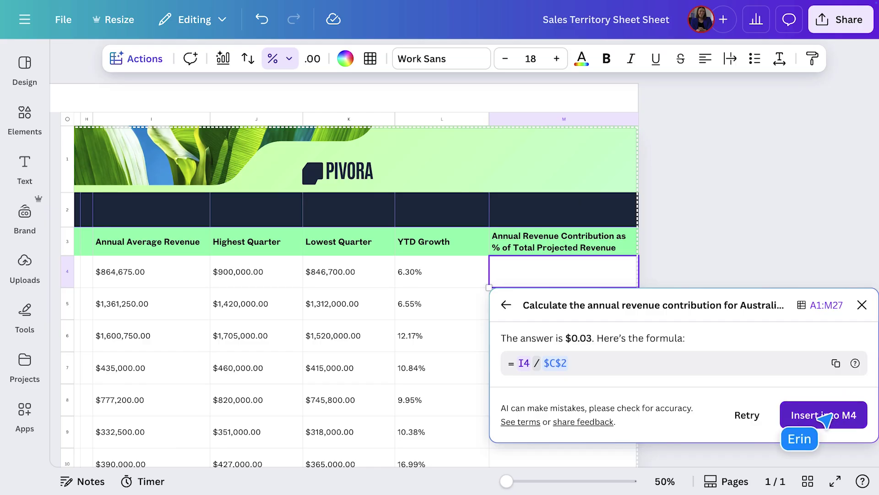
click(811, 416)
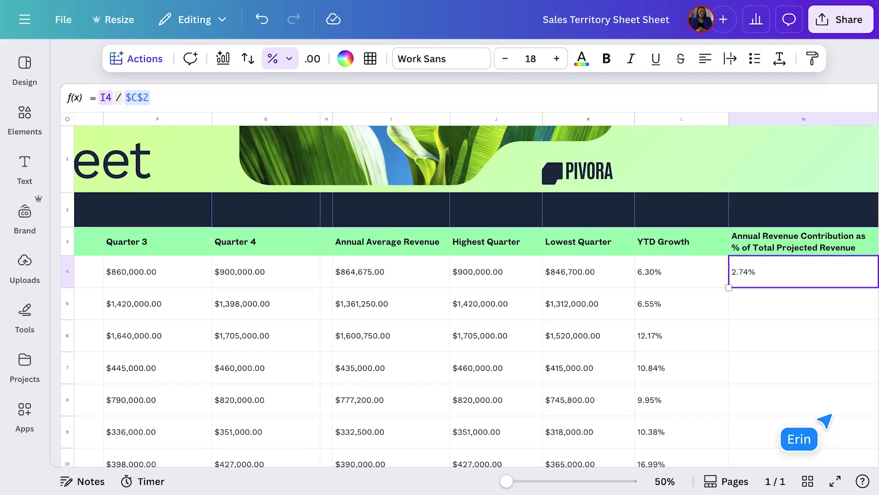
drag(728, 288, 732, 437)
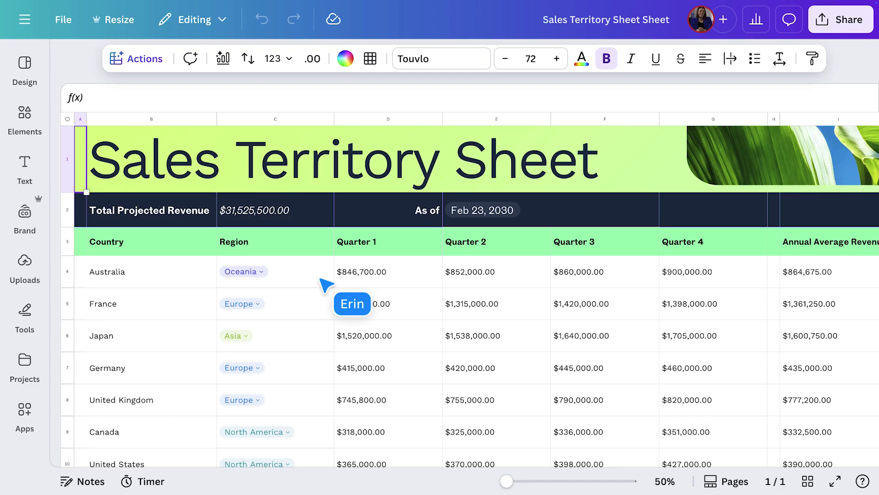
Generate 'Summarize my data' Magic Insights and paste the copied Japan insight into the row-25 cell.
click(142, 59)
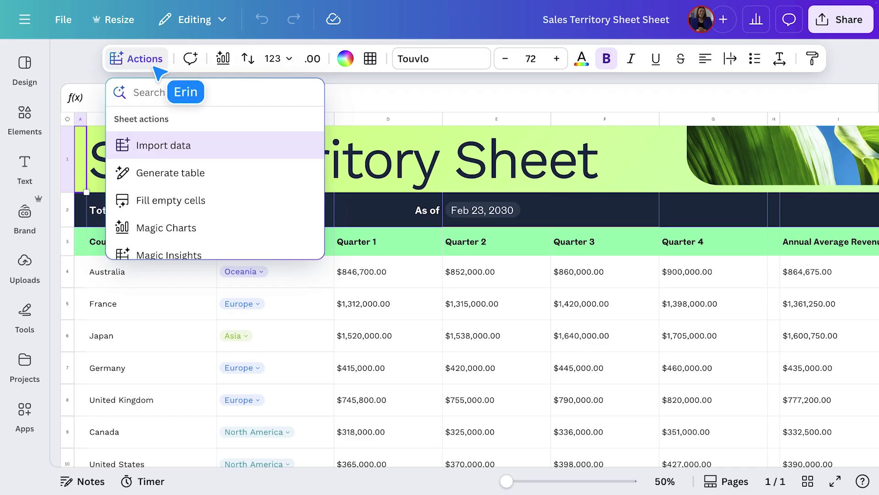
scroll(225, 167, down, 2)
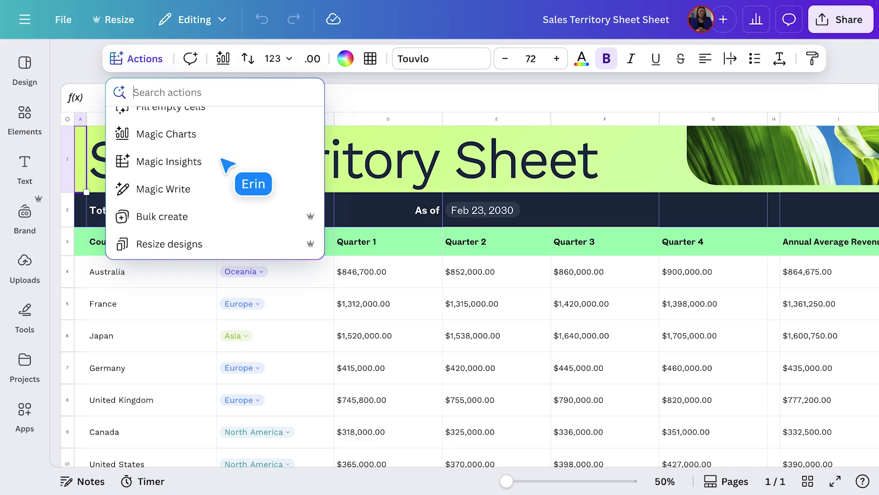
click(173, 163)
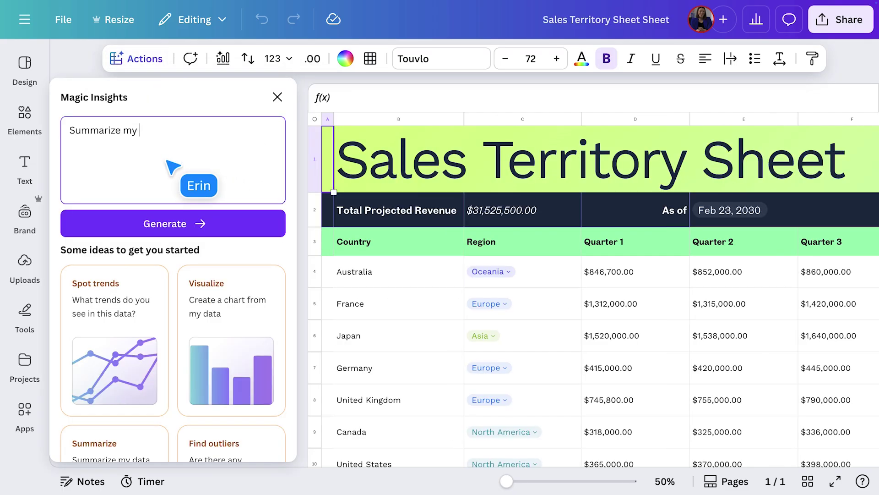
click(204, 224)
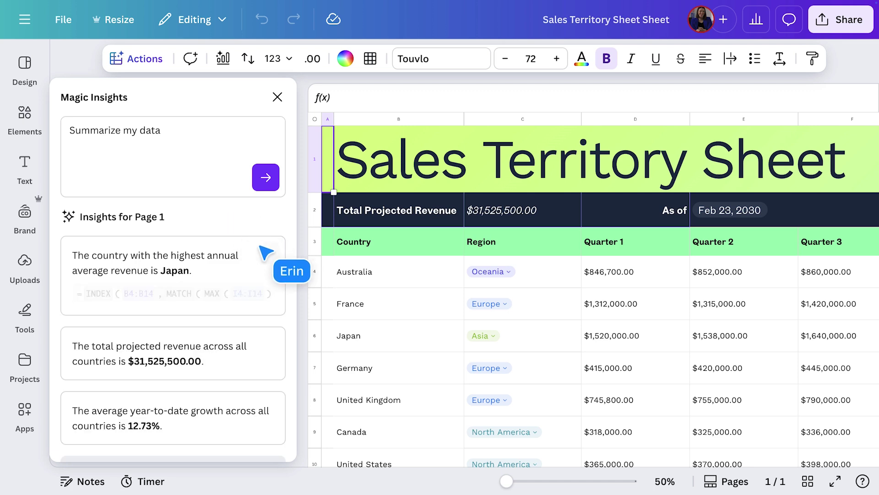
click(272, 252)
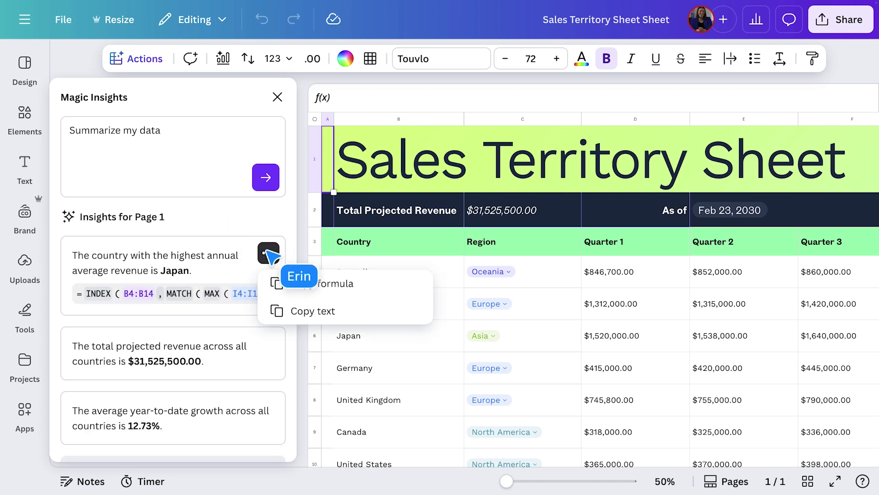
click(304, 312)
scroll(304, 322, down, 10)
scroll(306, 324, right, 10)
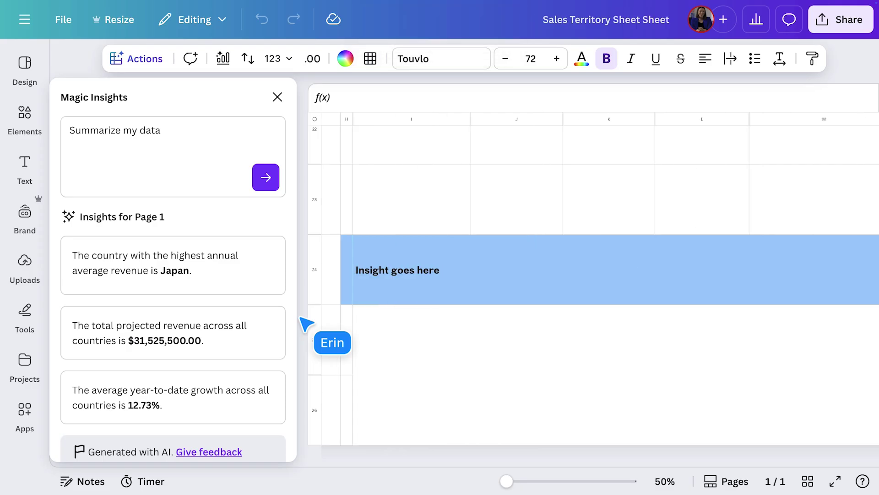
click(402, 332)
key(ctrl+v)
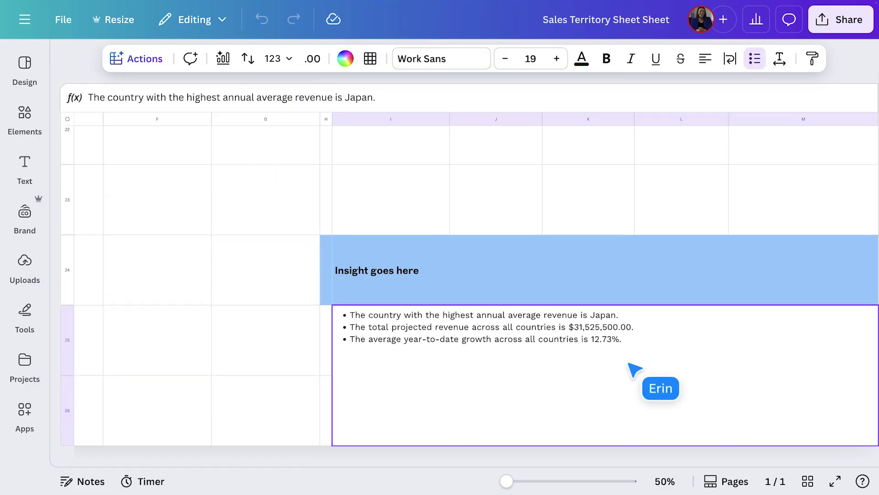
Begin typing a new heading starting with 'Su' over the row-24 'Insight goes here' cell.
click(463, 276)
text(Su)
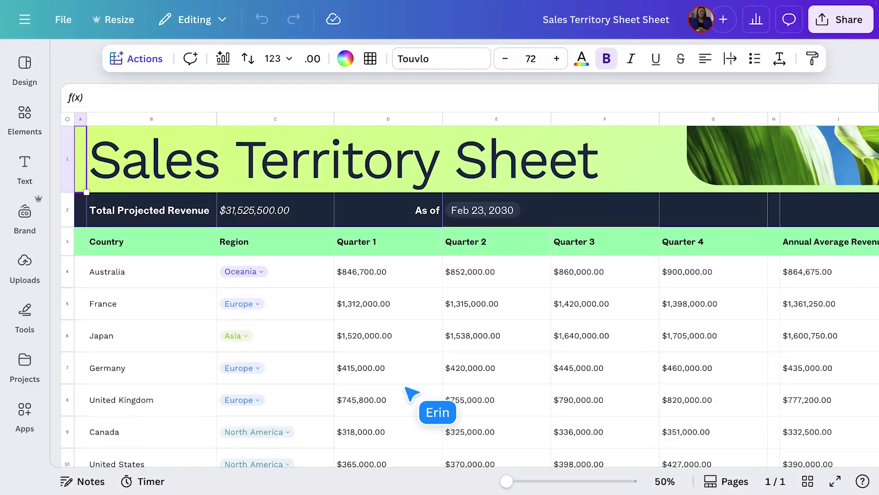
Select B3:G14, preview Magic Charts types, and place a stacked row chart on the sheet.
drag(210, 249, 687, 394)
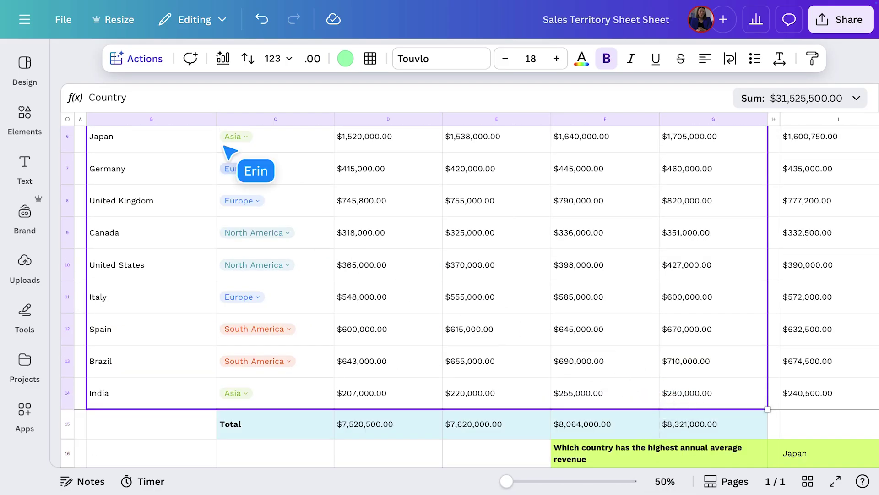
click(145, 59)
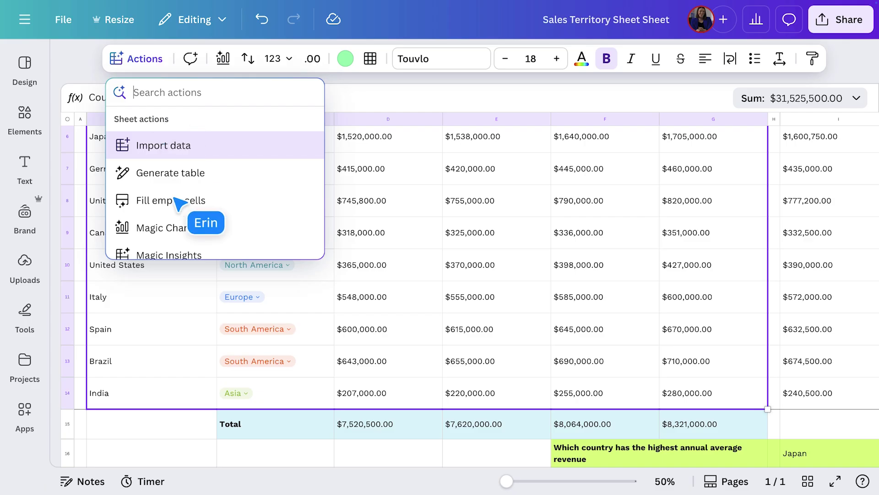
click(202, 233)
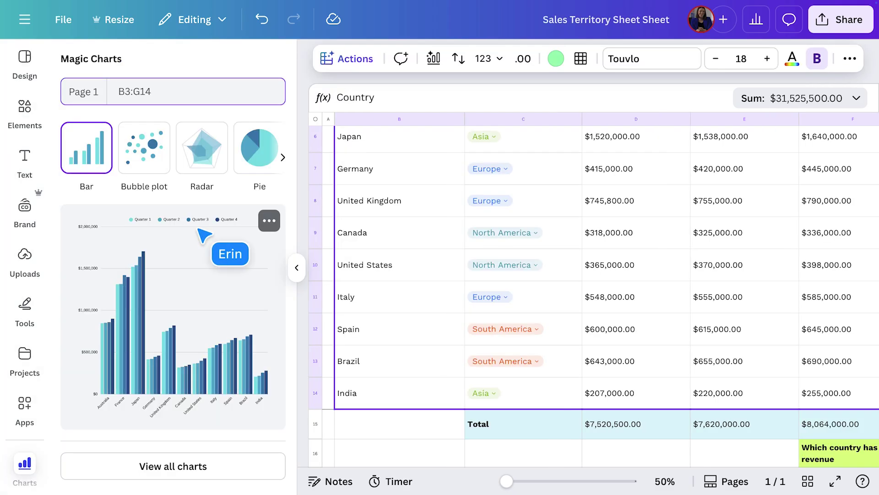
click(168, 166)
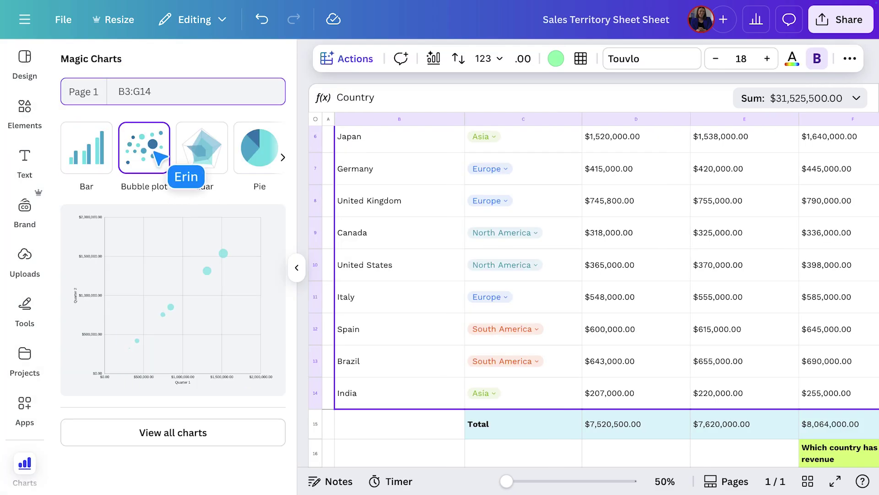
click(198, 163)
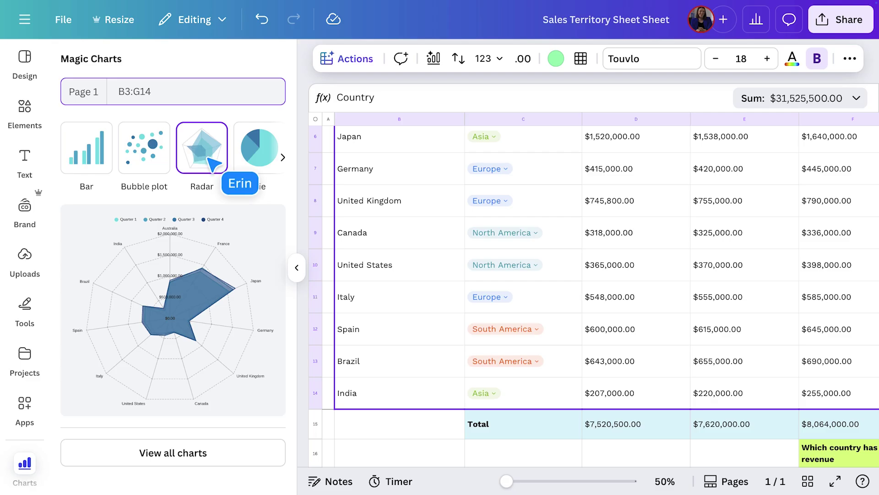
click(251, 161)
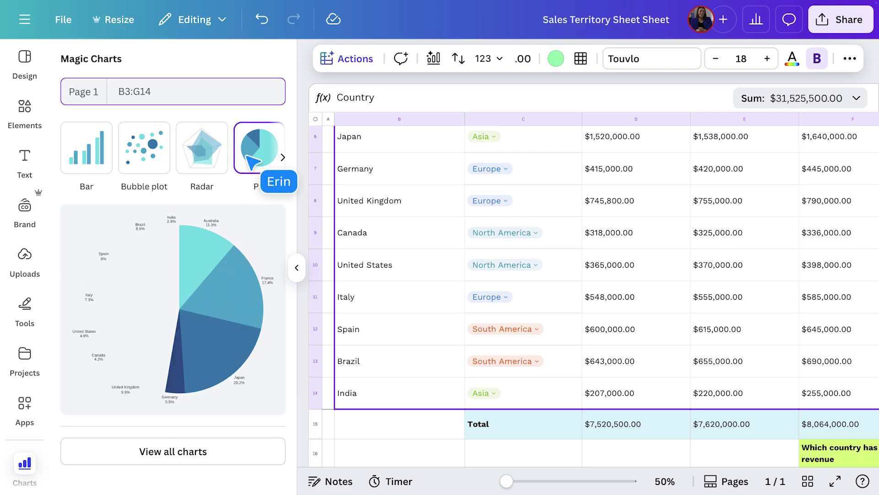
click(283, 158)
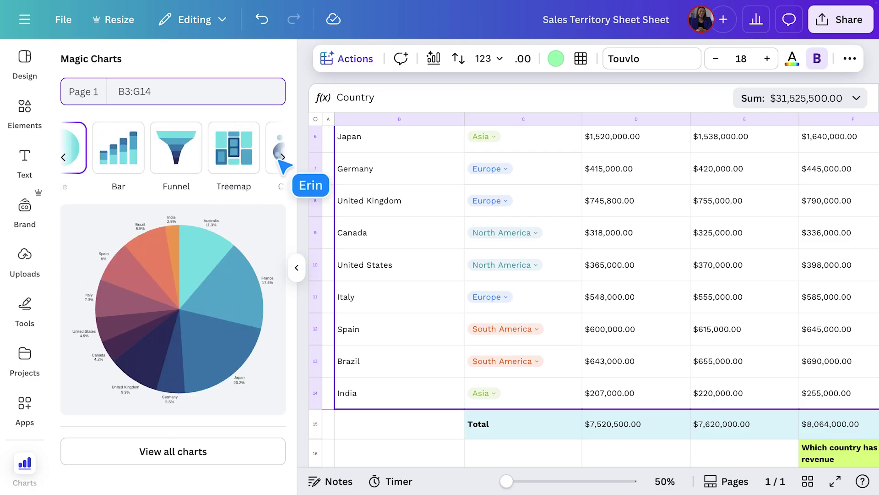
click(116, 166)
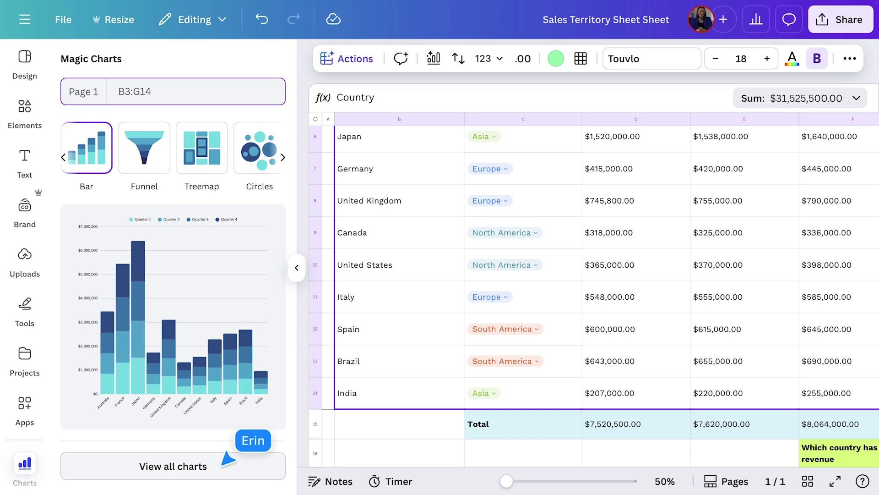
click(233, 458)
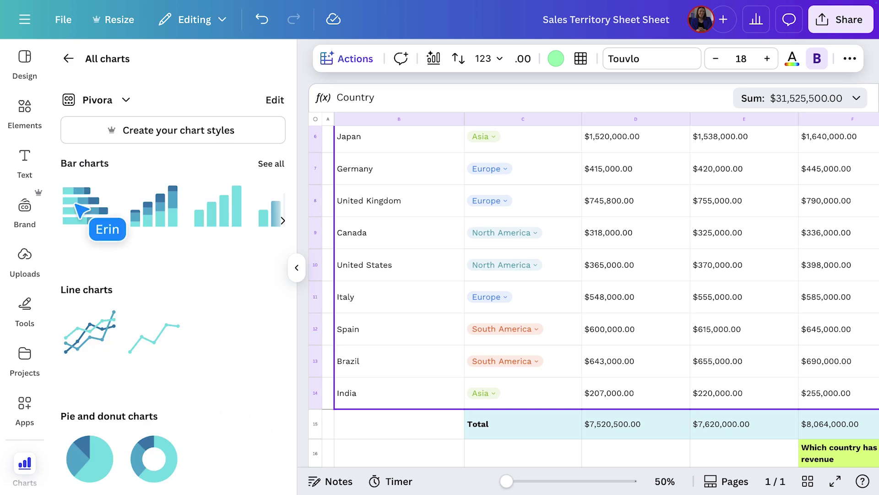
drag(75, 210, 463, 252)
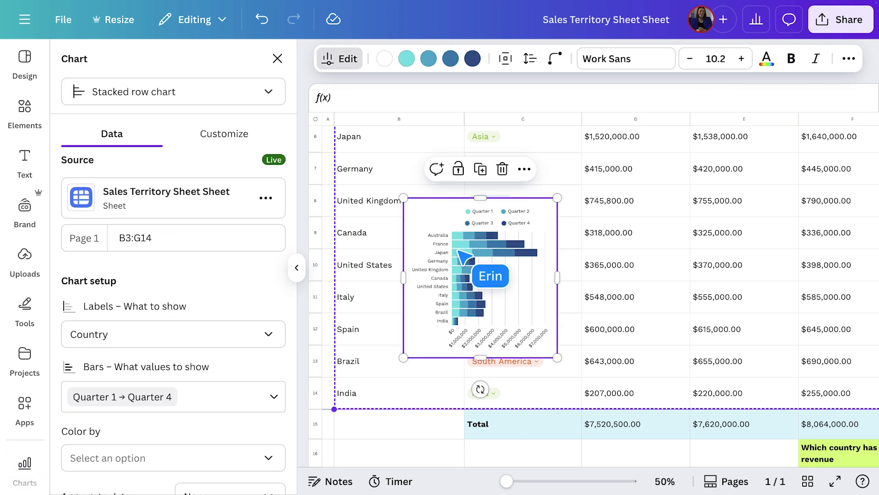
Move the revenue chart below the table and enlarge it to 1,658 × 897.
click(297, 267)
drag(294, 279, 657, 243)
drag(372, 309, 369, 486)
drag(384, 190, 385, 173)
scroll(385, 173, down, 1)
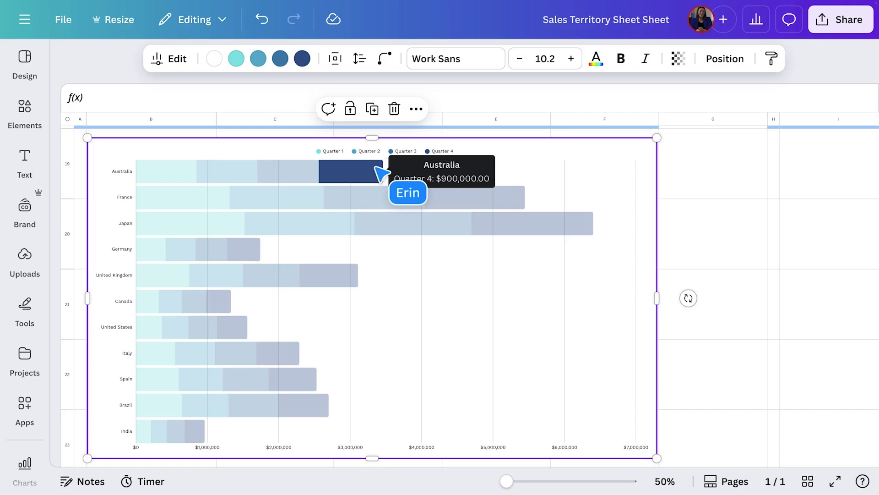
Recolour Quarters 1–4 vivid azure, lime green, light blue and light green.
click(237, 59)
click(207, 199)
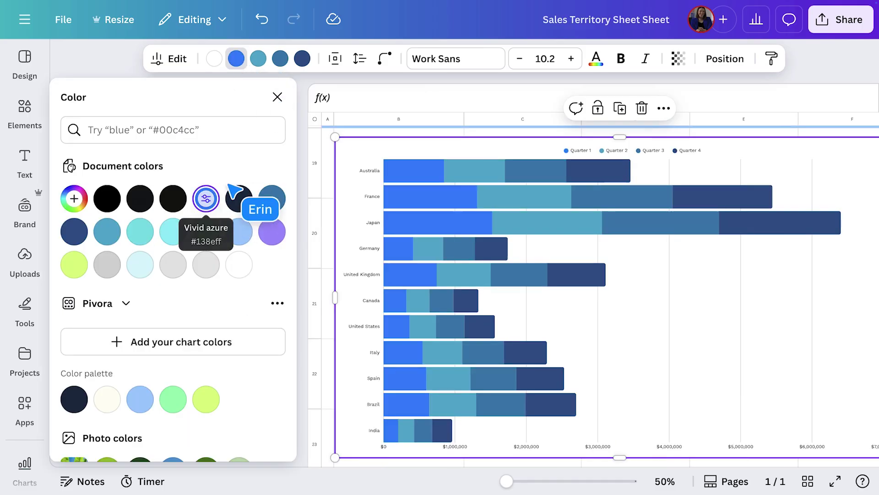
click(258, 58)
click(206, 399)
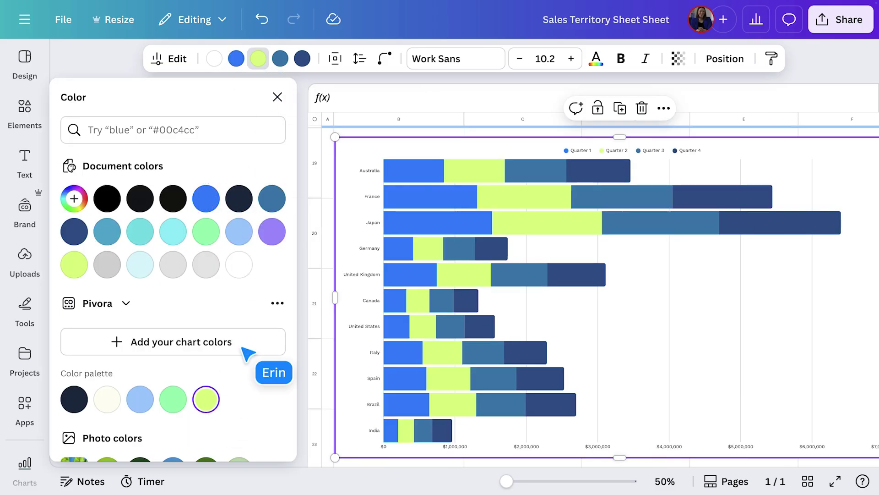
click(281, 58)
click(142, 402)
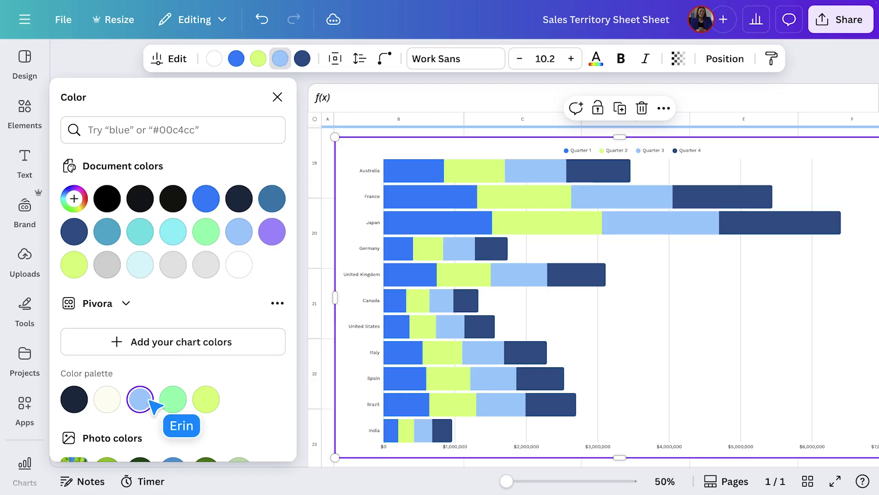
click(302, 58)
click(174, 402)
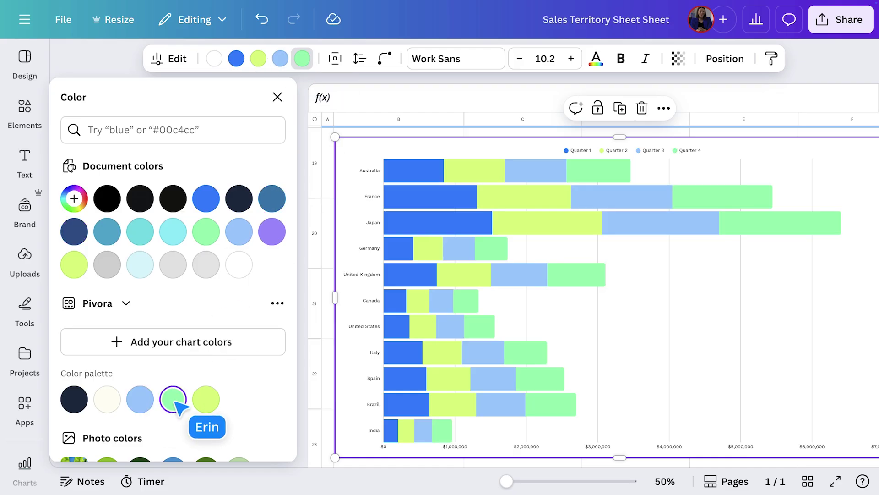
click(277, 97)
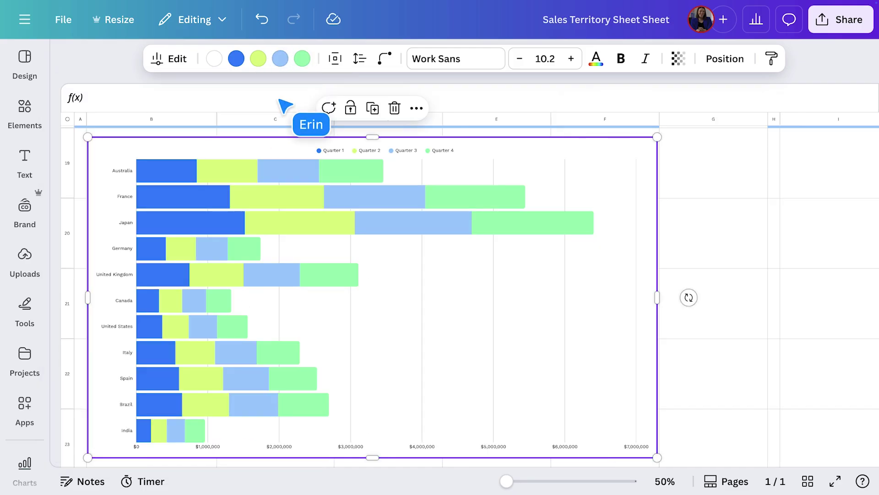
Retitle the 'Insight goes here' header above the stacked chart as Annual Average Revenue.
scroll(285, 106, up, 3)
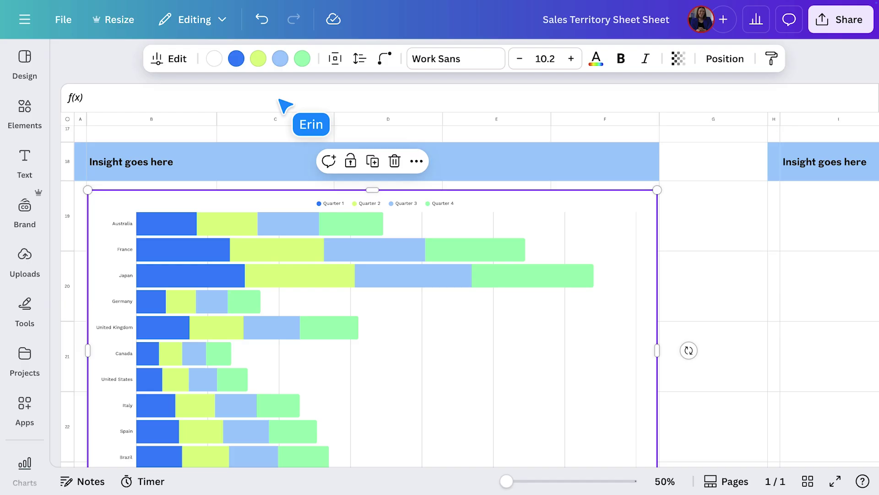
click(264, 171)
text(Annual Average Revenue)
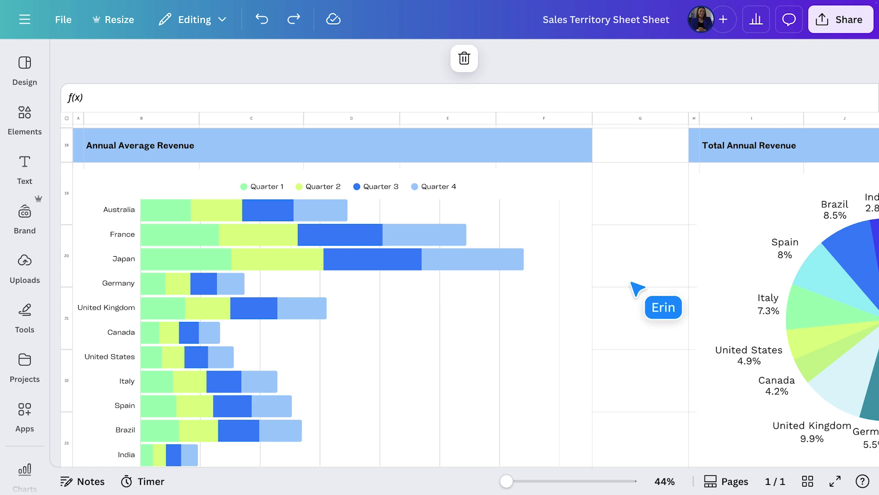
click(560, 289)
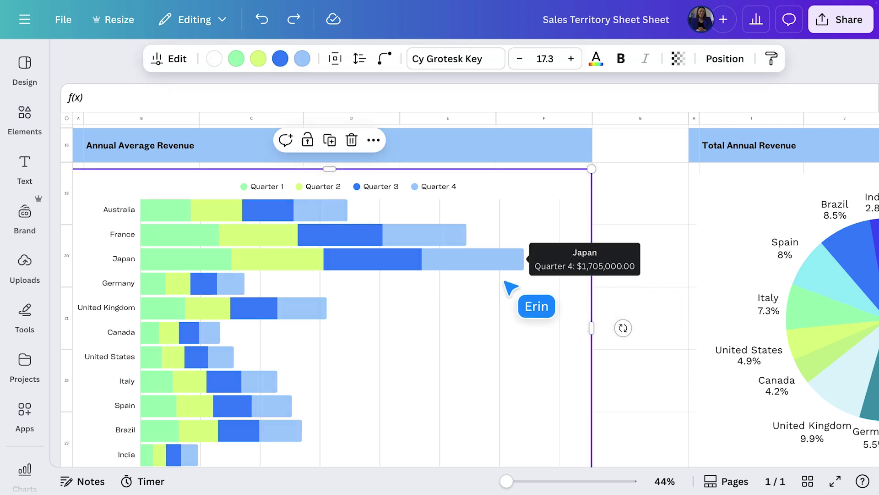
click(287, 141)
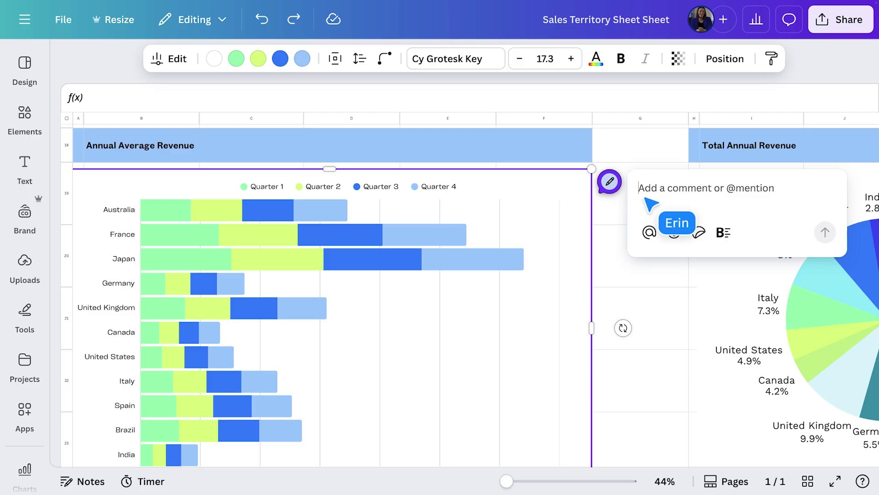
text(@canva)
click(687, 281)
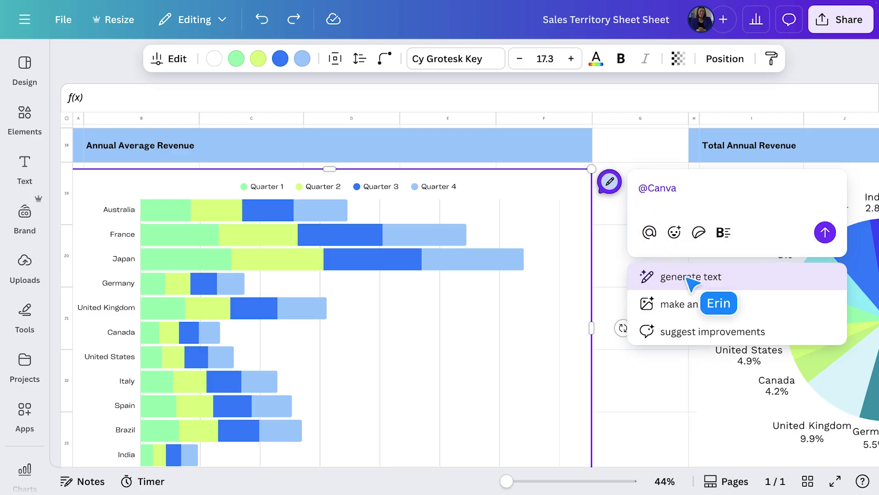
text(suggest more effective graphs to display the data)
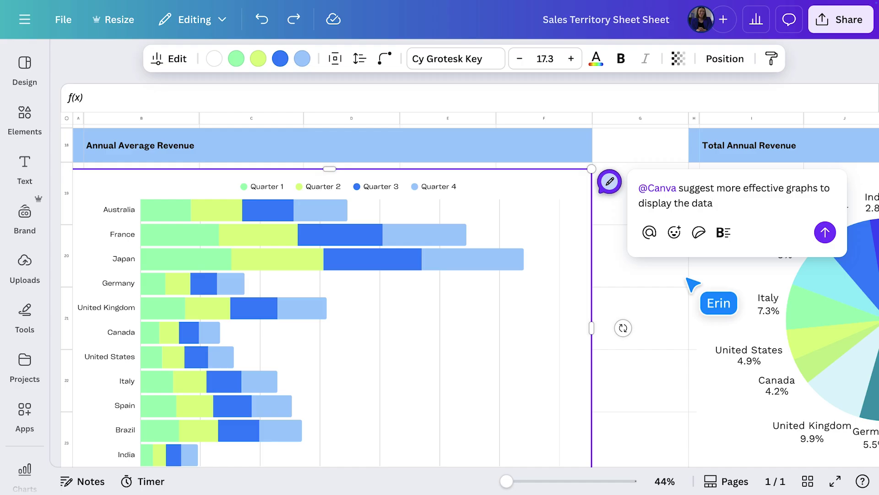
click(825, 232)
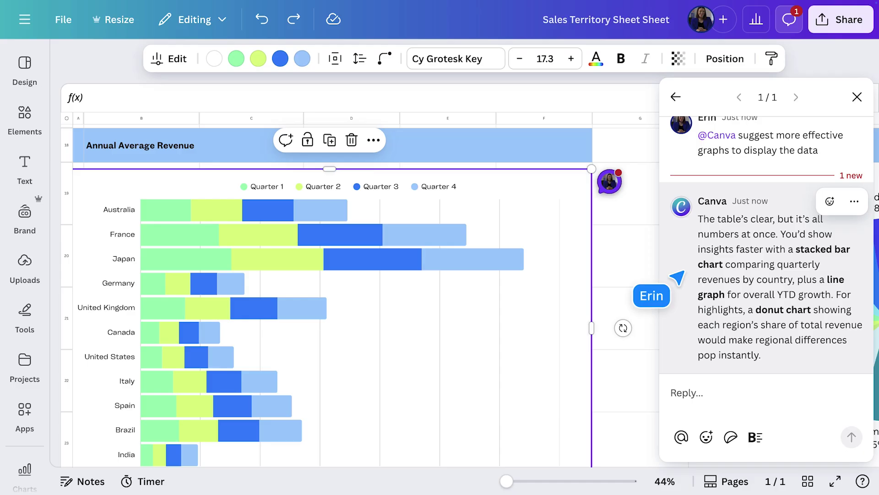
Change the quarterly revenue chart type to a stacked bar chart.
click(176, 61)
click(190, 133)
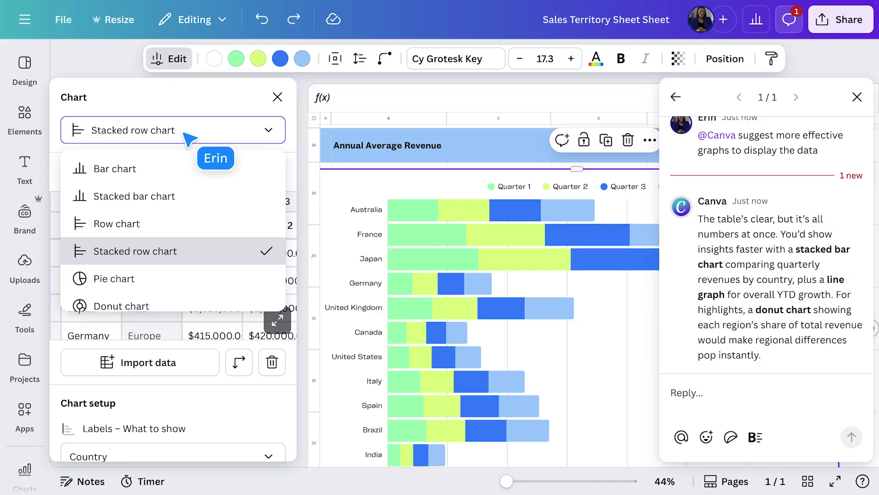
click(178, 195)
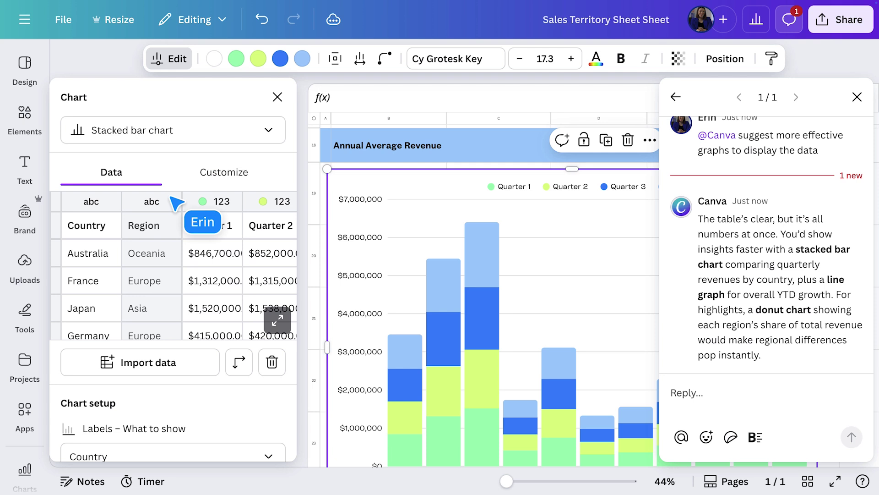
click(277, 97)
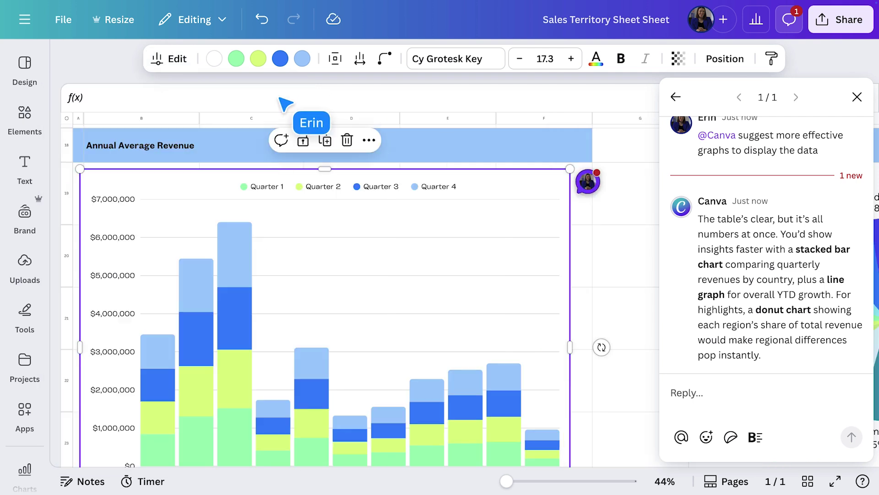
Convert the Total Annual Revenue pie chart into a donut chart.
scroll(625, 277, right, 2)
scroll(625, 277, right, 5)
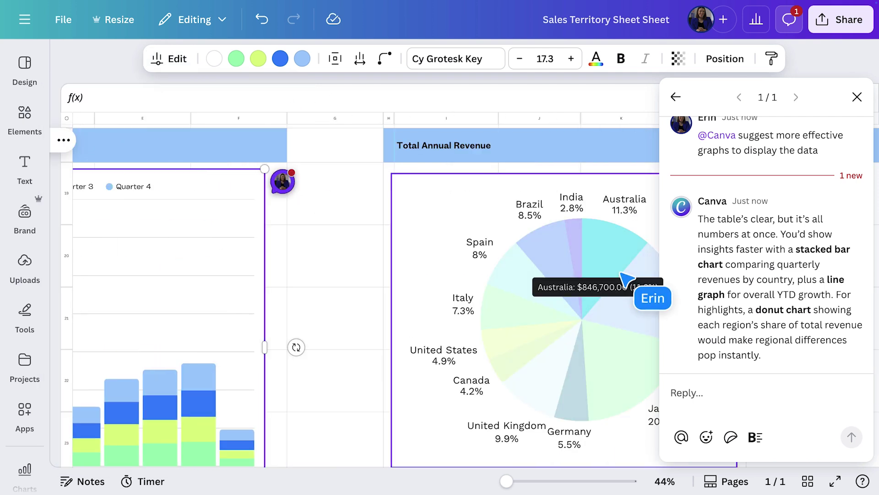
click(455, 198)
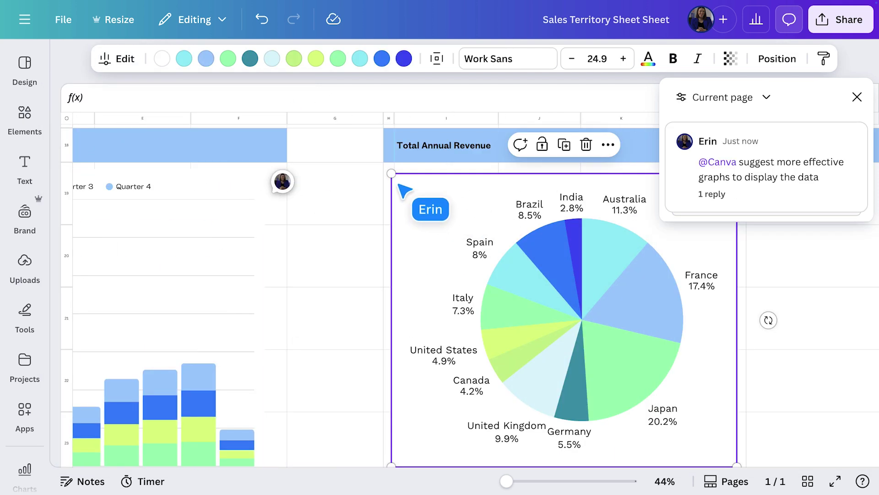
click(129, 63)
click(146, 134)
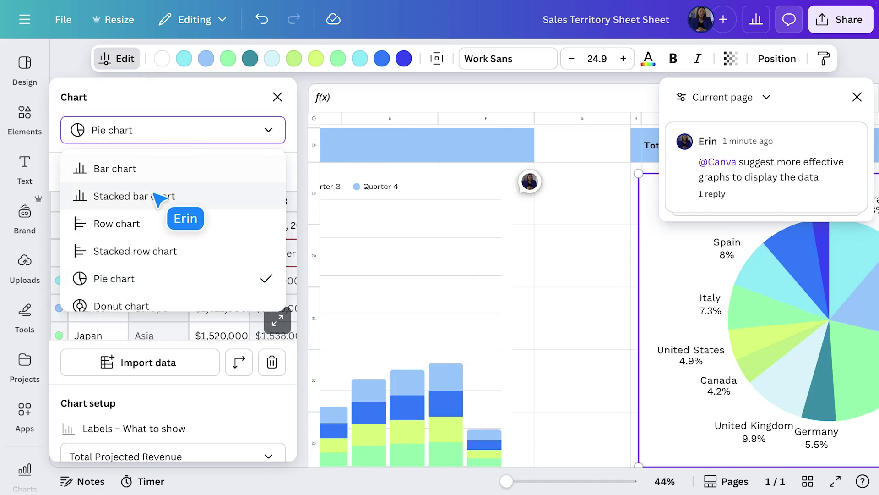
scroll(157, 220, down, 2)
click(157, 231)
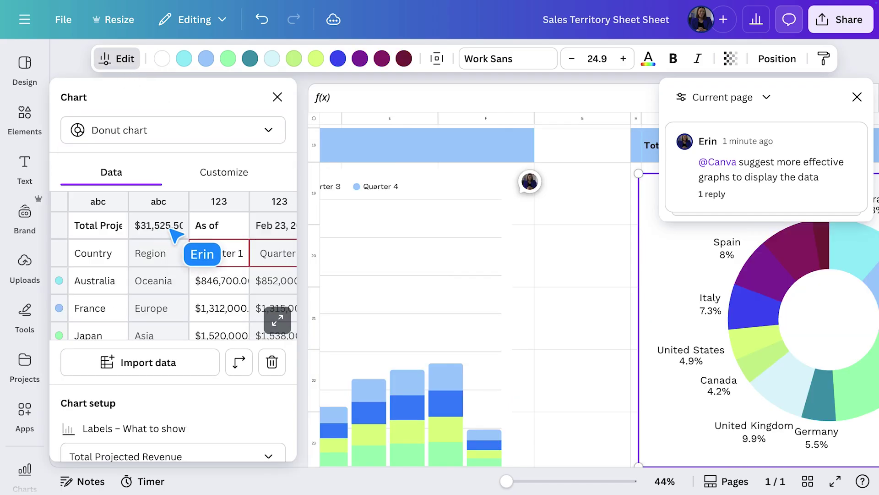
click(277, 97)
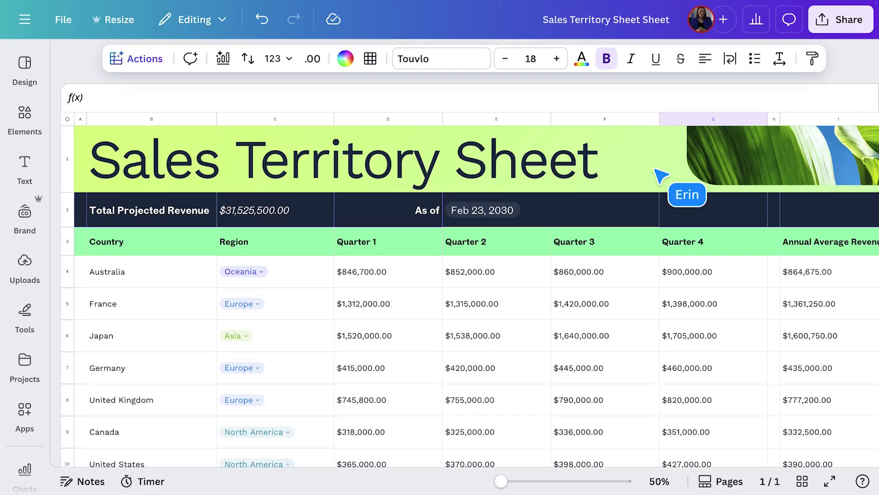
Share the sheet with the teammate as an editor, with Notify me when accessed turned on.
click(823, 31)
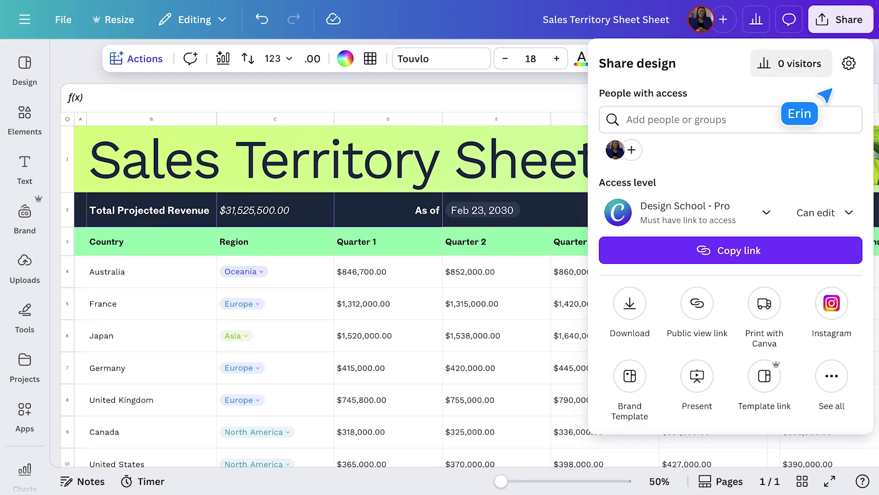
click(804, 120)
text(matt)
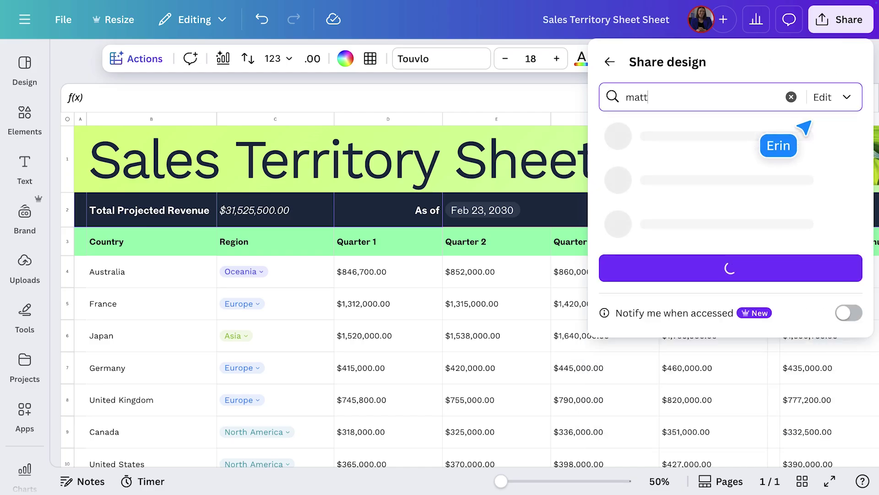
click(795, 150)
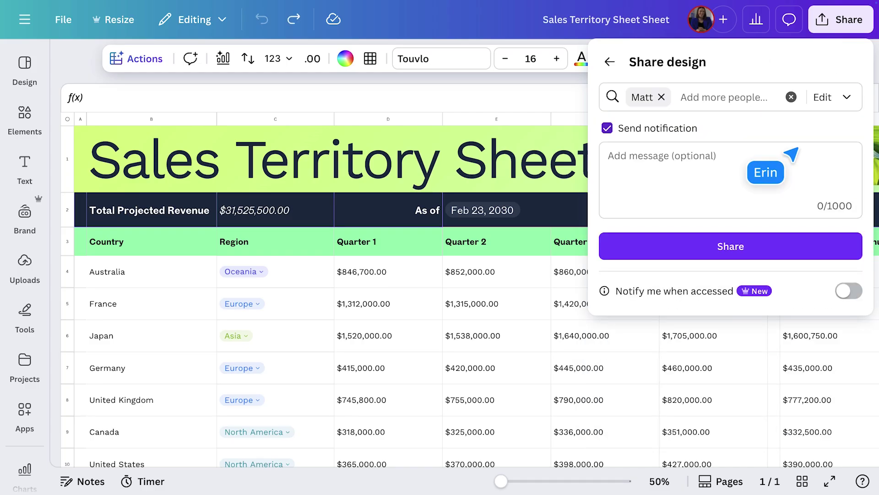
click(850, 291)
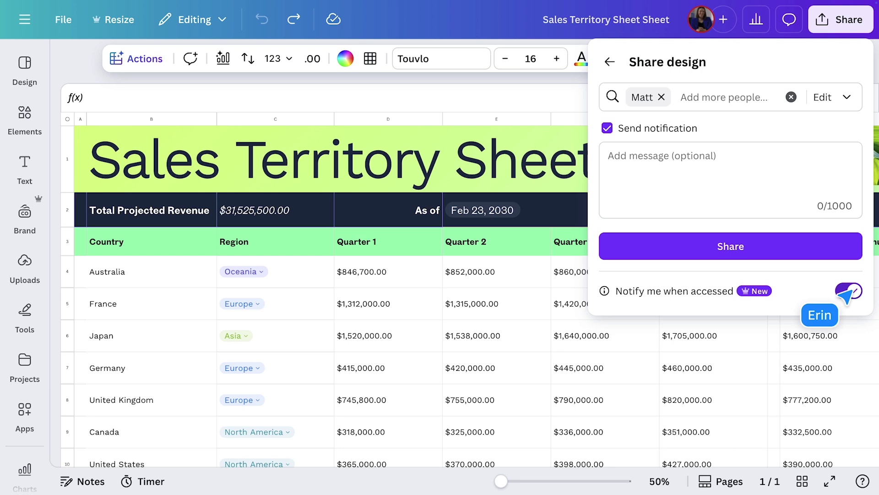
click(744, 248)
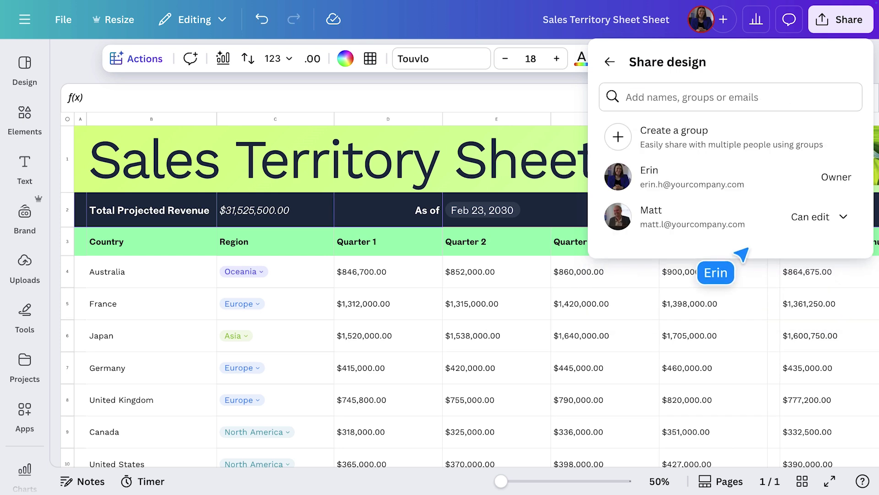
click(608, 63)
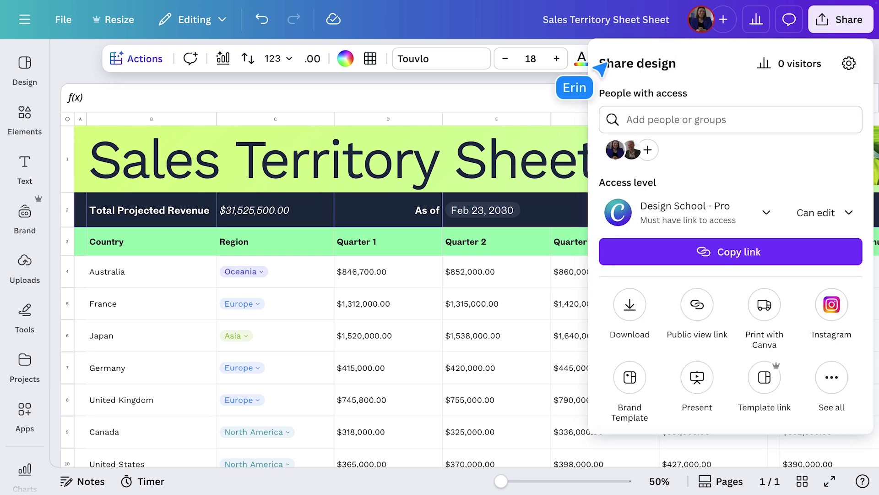
Set link access to Can comment and open the share settings.
click(808, 223)
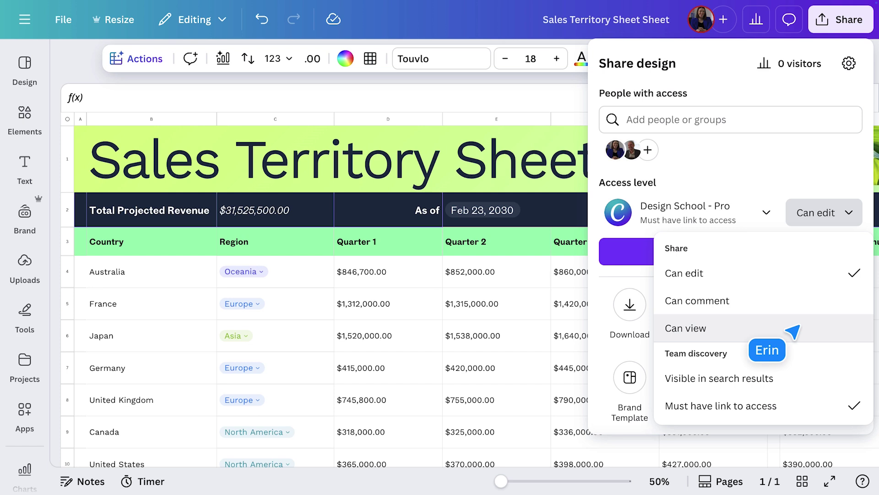
click(765, 303)
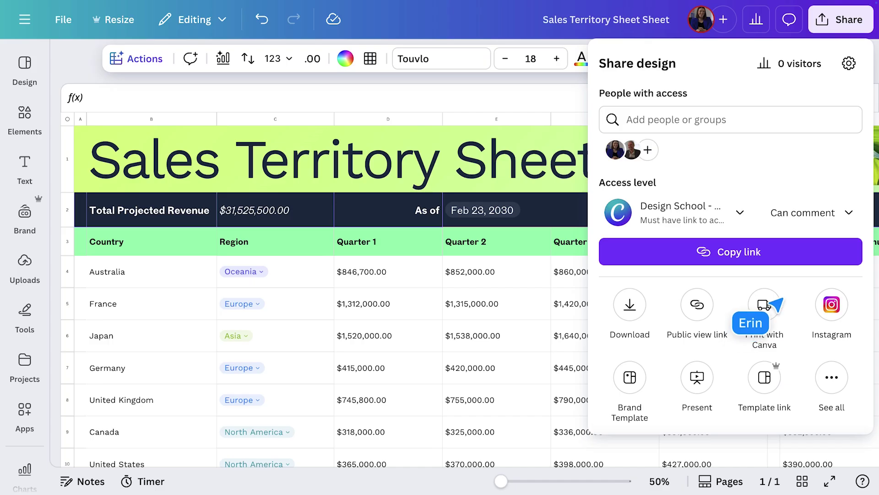
click(848, 64)
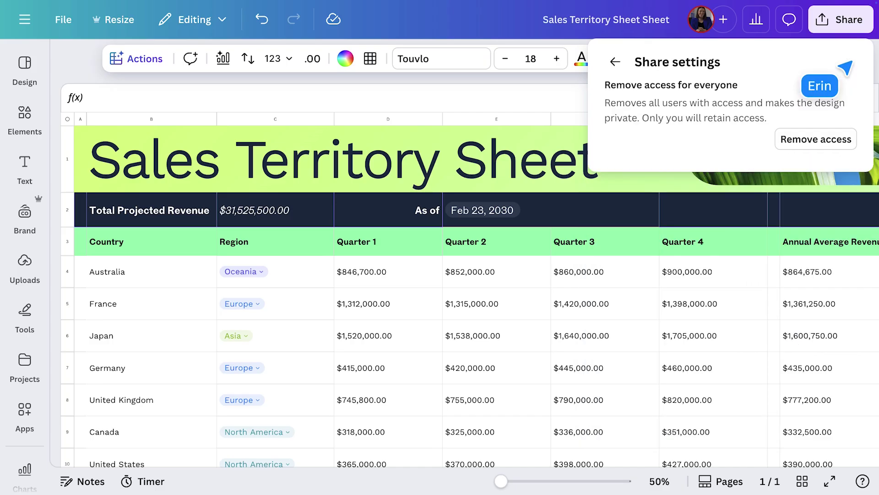